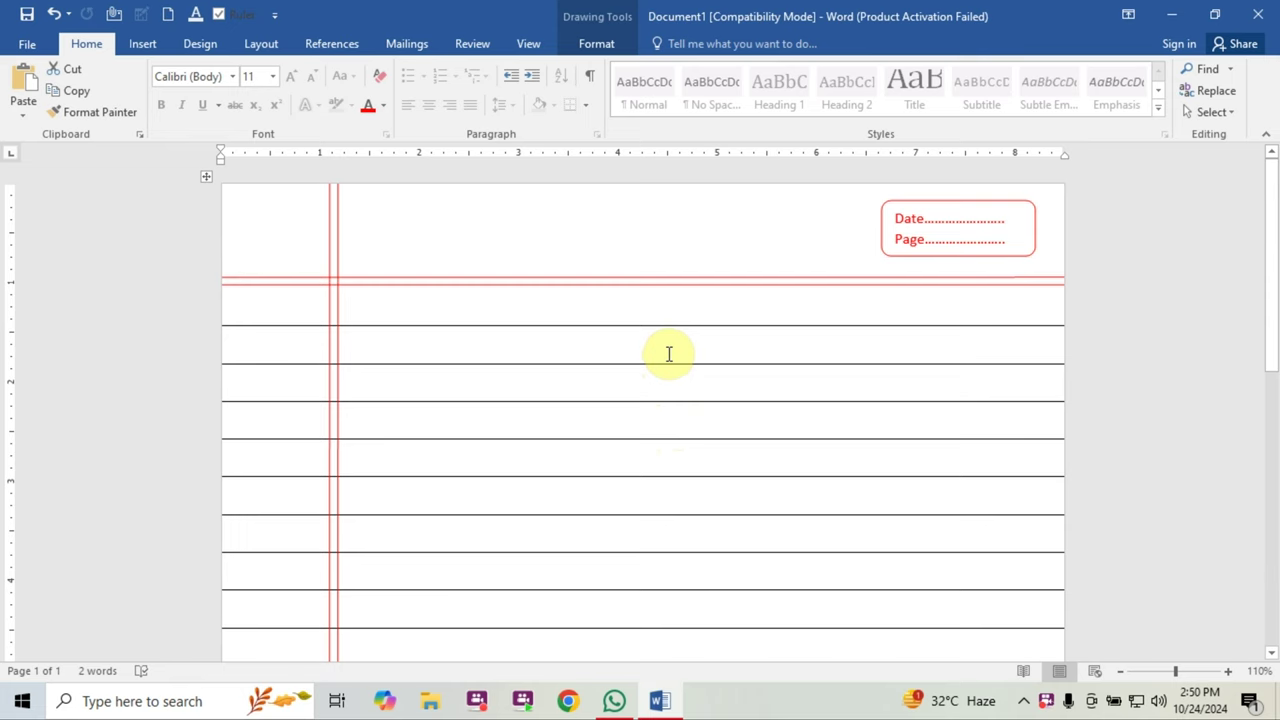
# Start a new blank document with Ctrl+N
pyautogui.scroll(-5, 669, 354)
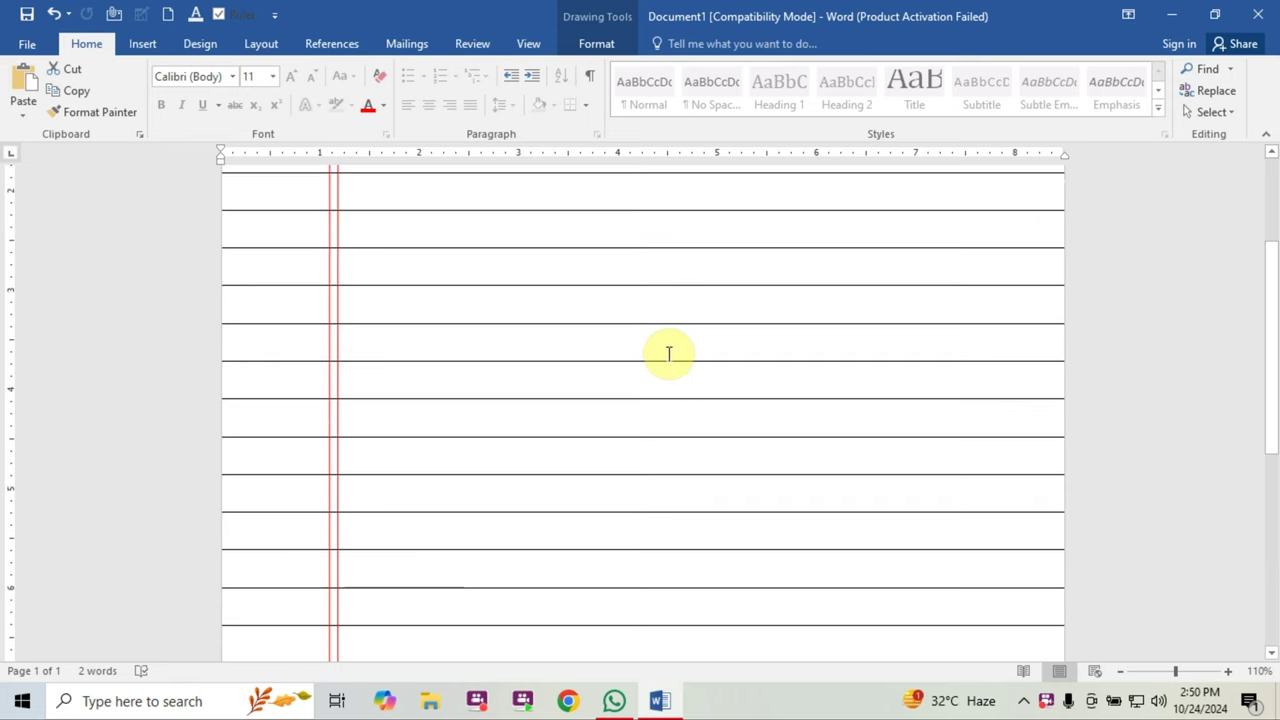
pyautogui.scroll(5, 669, 354)
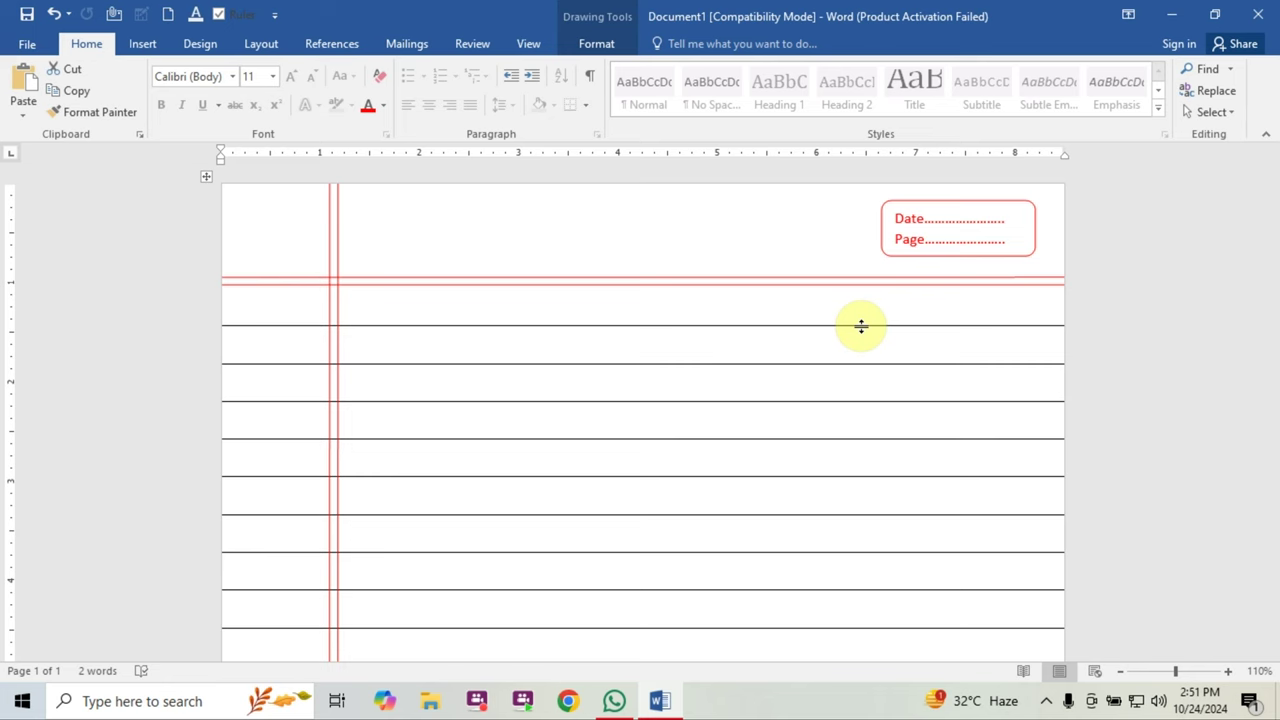
pyautogui.hotkey('ctrl', 'n')
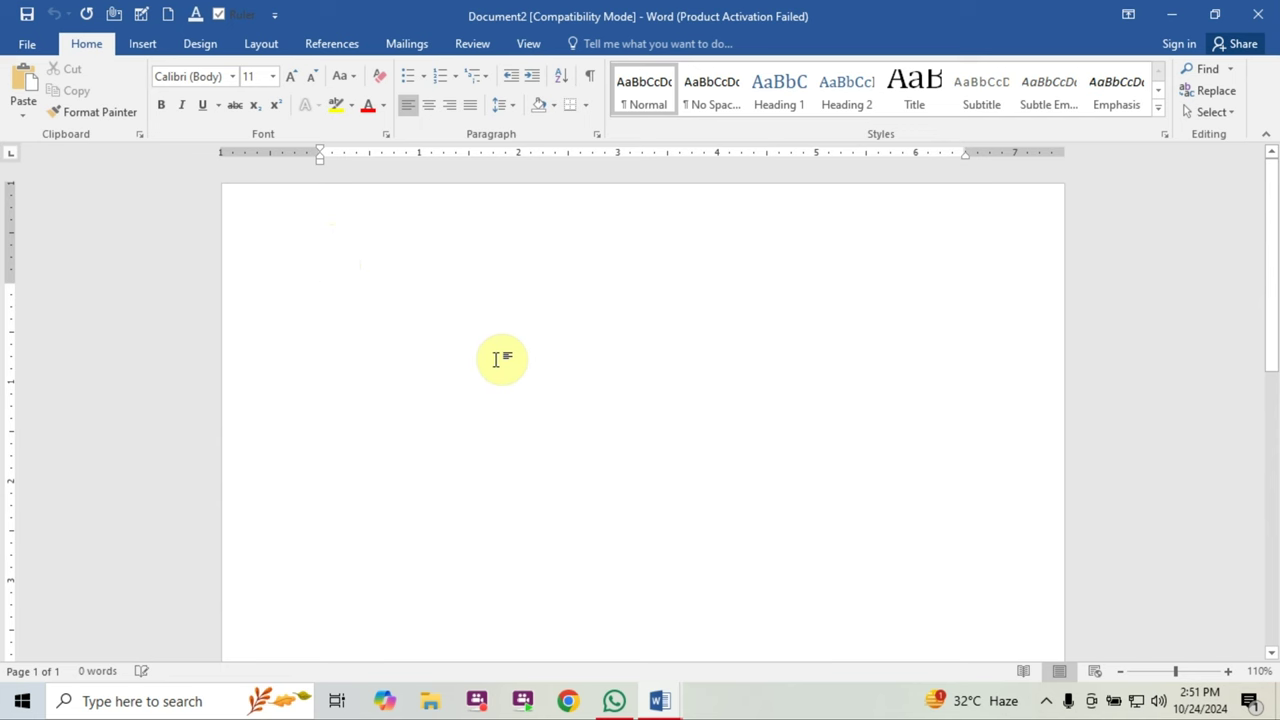
# Set top, bottom, left and right margins to 0 and ignore the printable-area warning
pyautogui.click(262, 44)
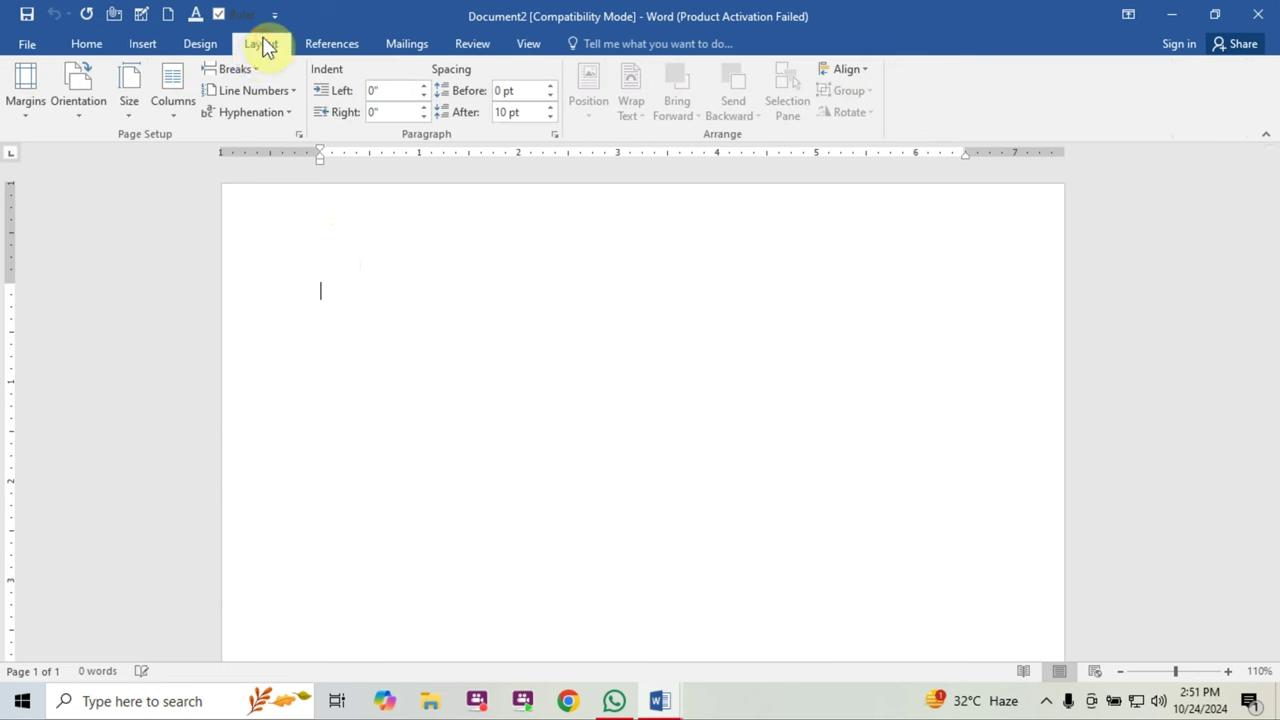
pyautogui.click(136, 118)
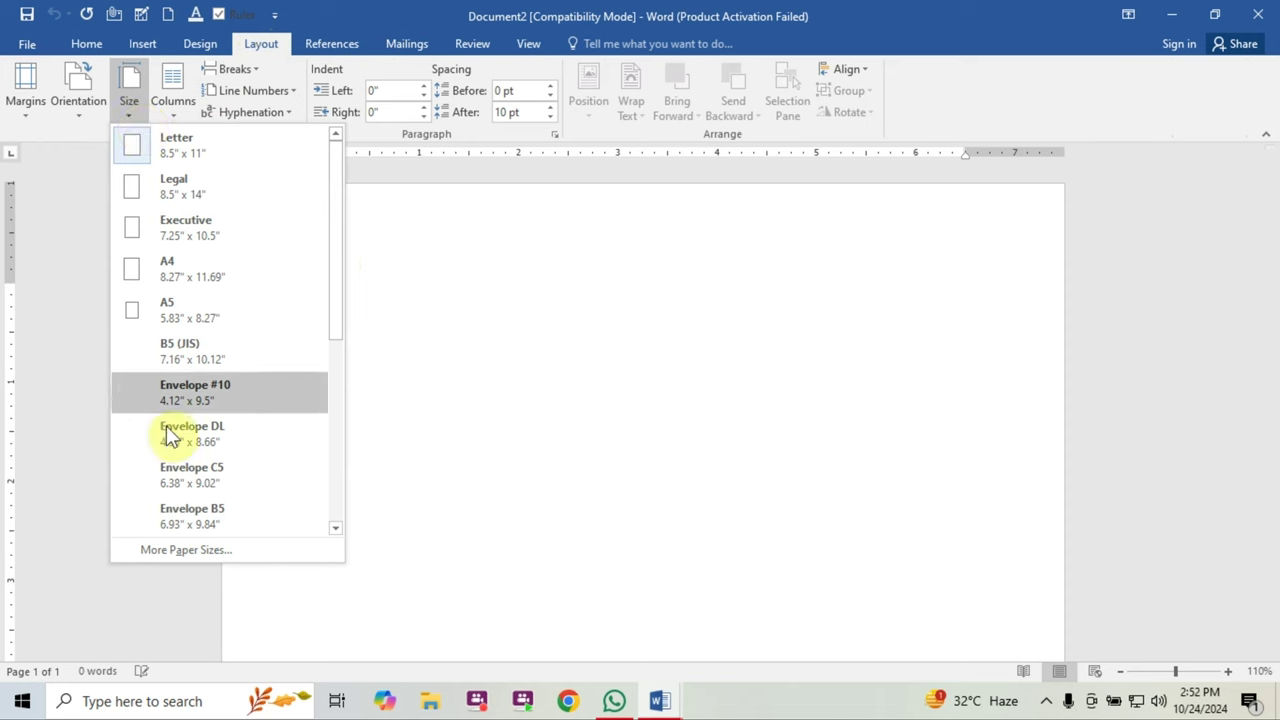
pyautogui.click(169, 551)
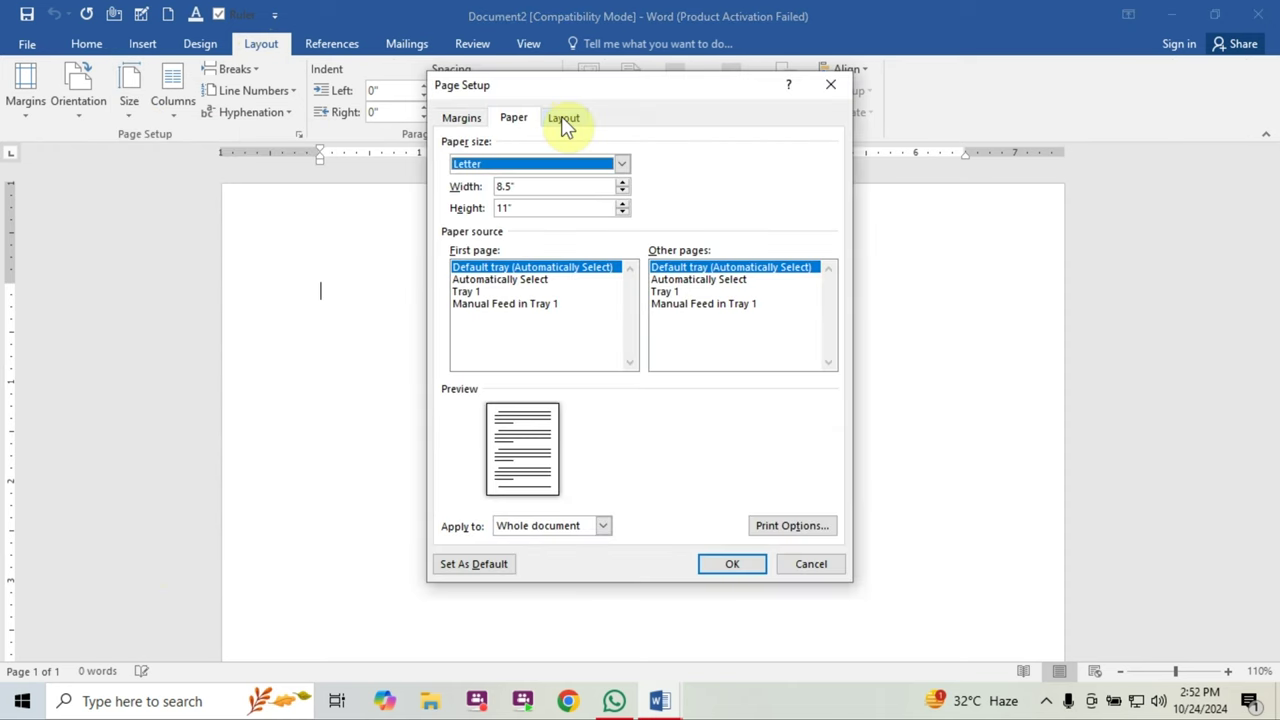
pyautogui.click(468, 122)
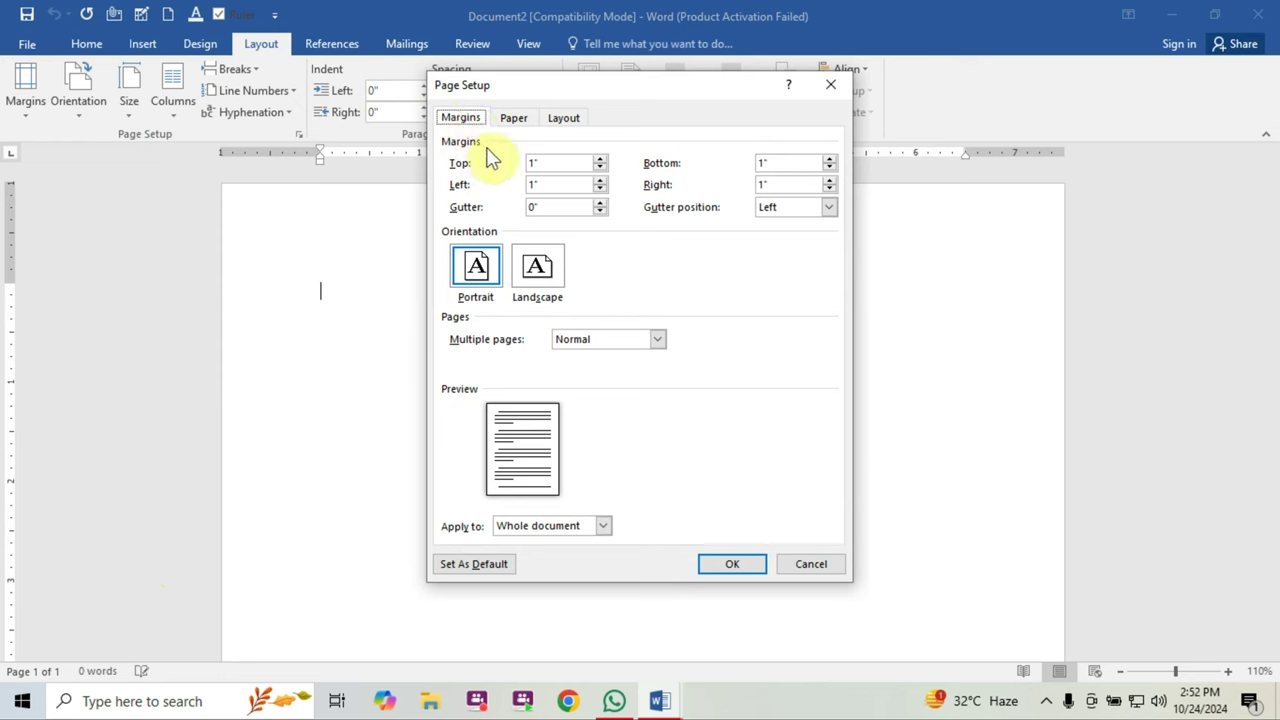
pyautogui.doubleClick(551, 164)
pyautogui.write('0')
pyautogui.doubleClick(540, 184)
pyautogui.write('0')
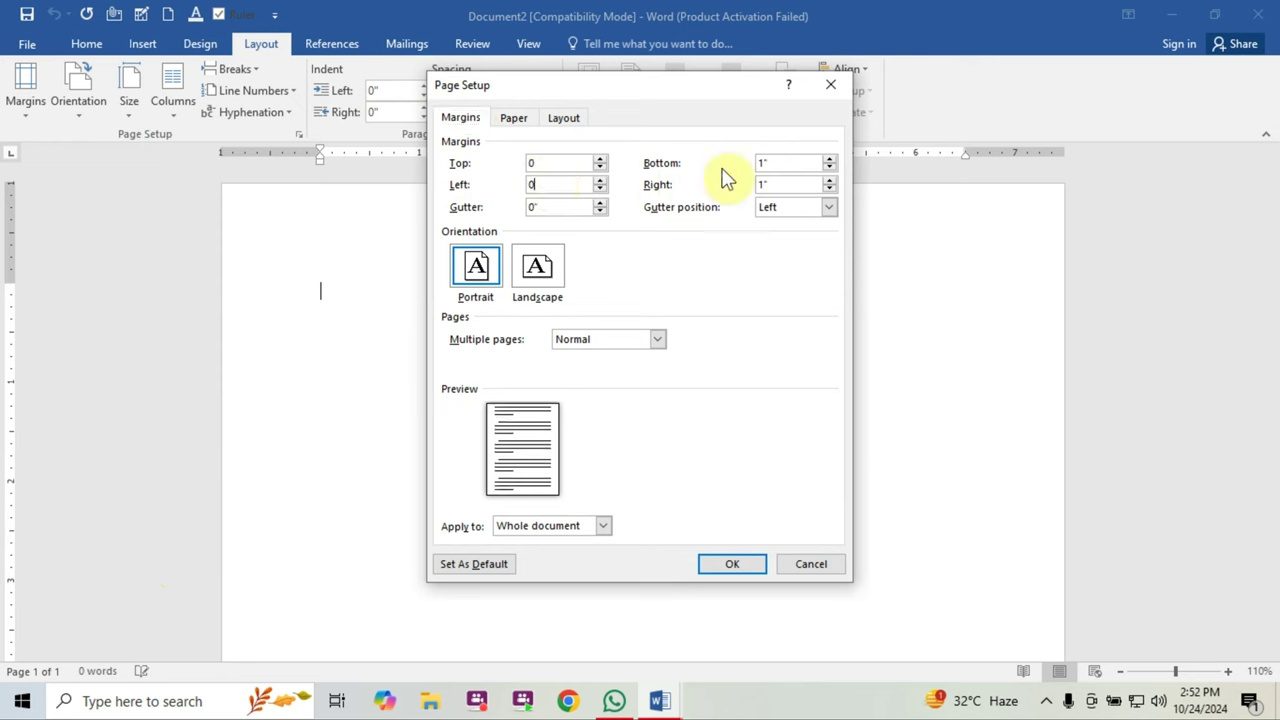
pyautogui.doubleClick(776, 162)
pyautogui.write('0')
pyautogui.doubleClick(776, 184)
pyautogui.write('0')
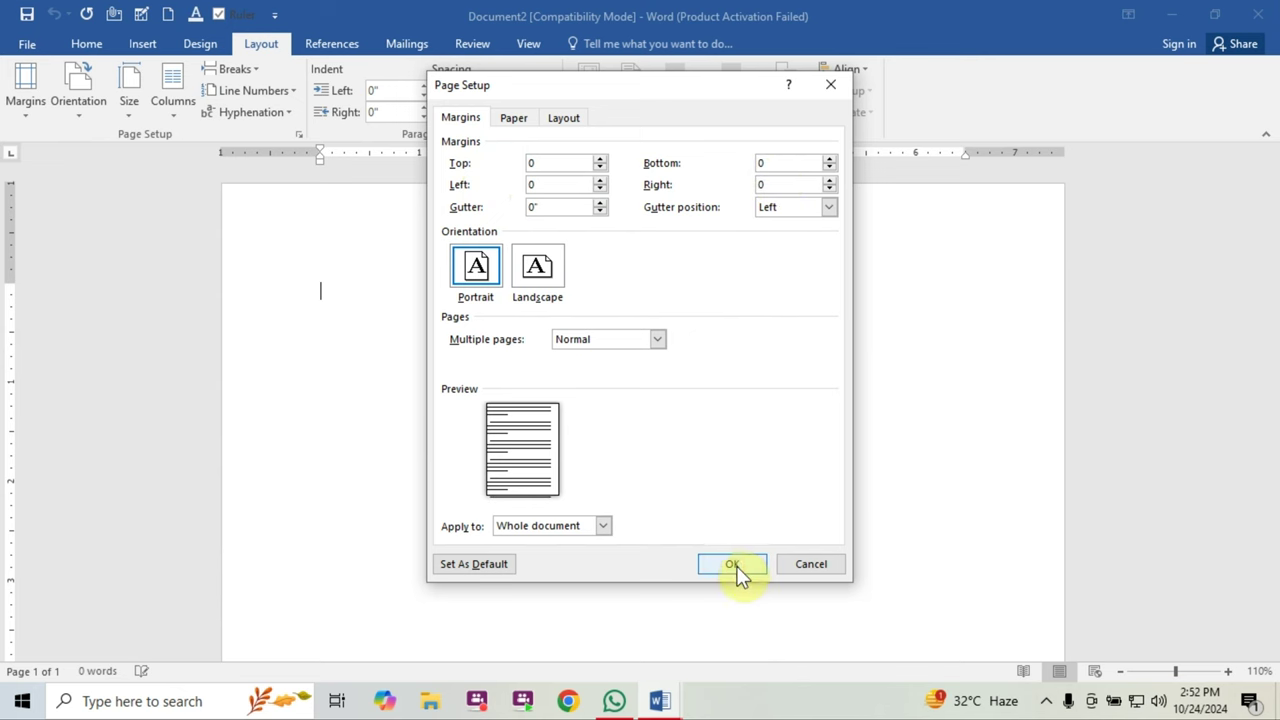
pyautogui.click(736, 563)
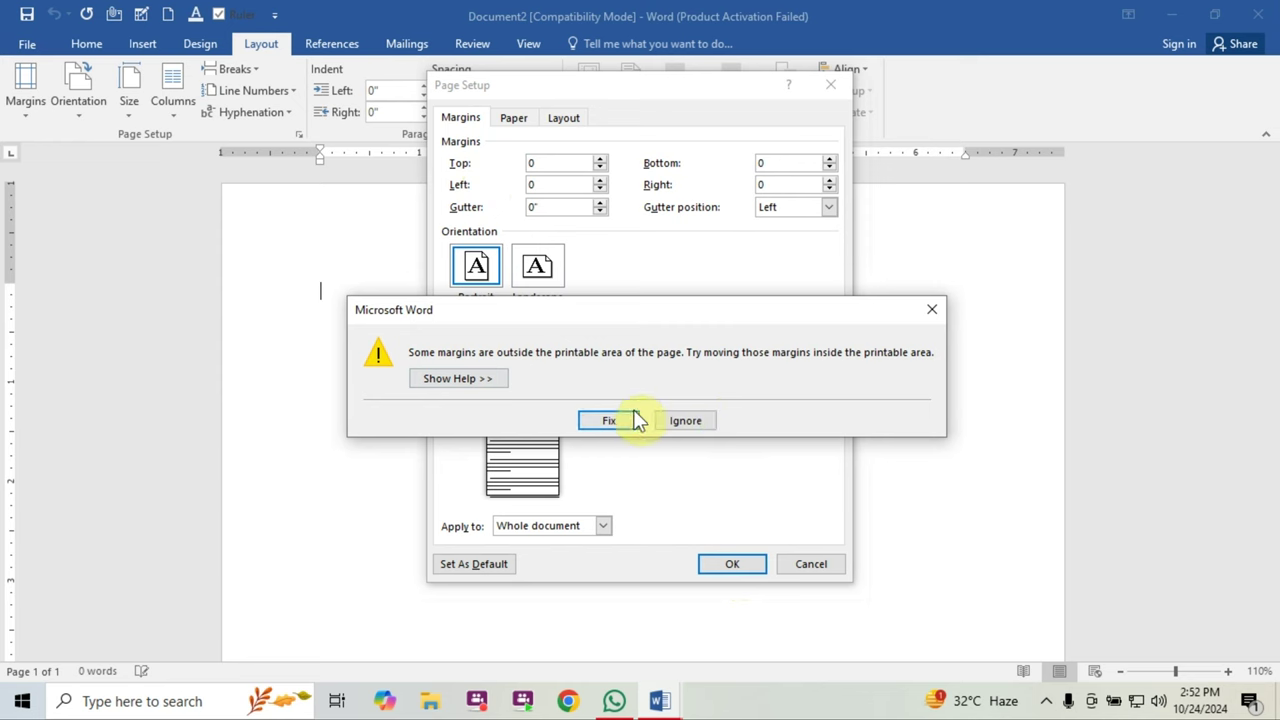
pyautogui.click(695, 428)
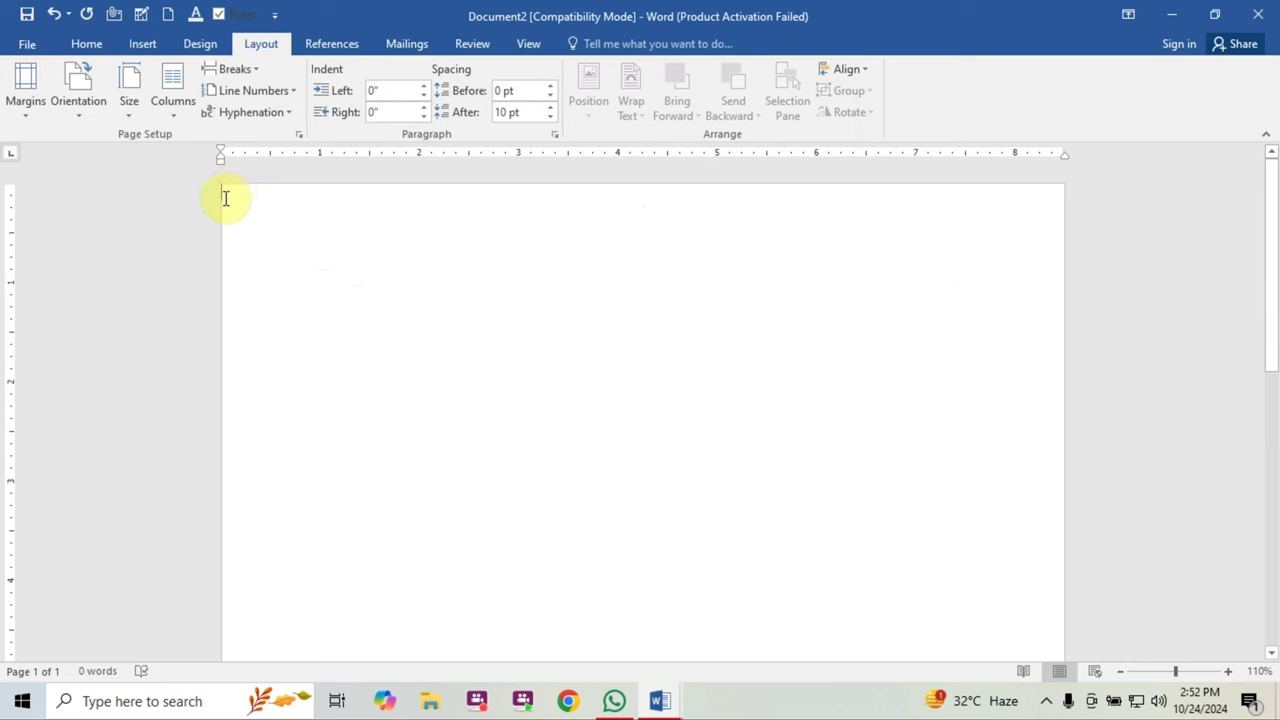
# Insert a 1-column by 8-row table at the top of the page
pyautogui.click(158, 45)
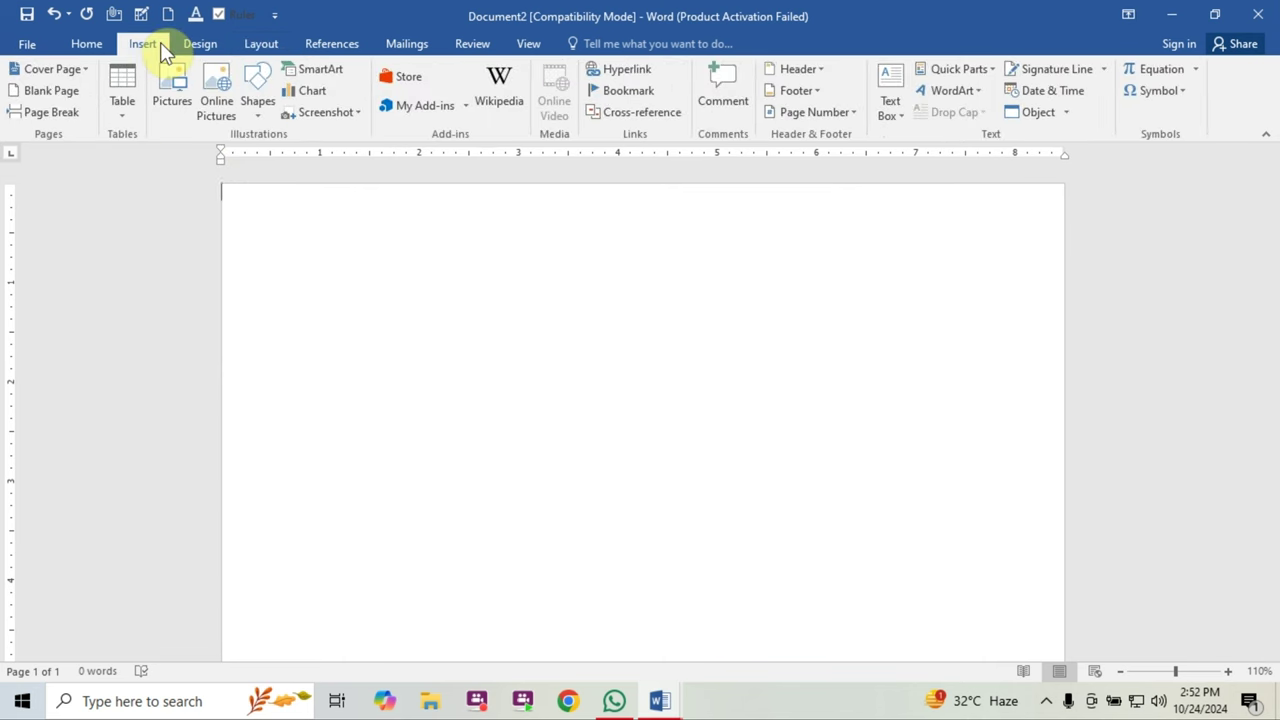
pyautogui.click(122, 113)
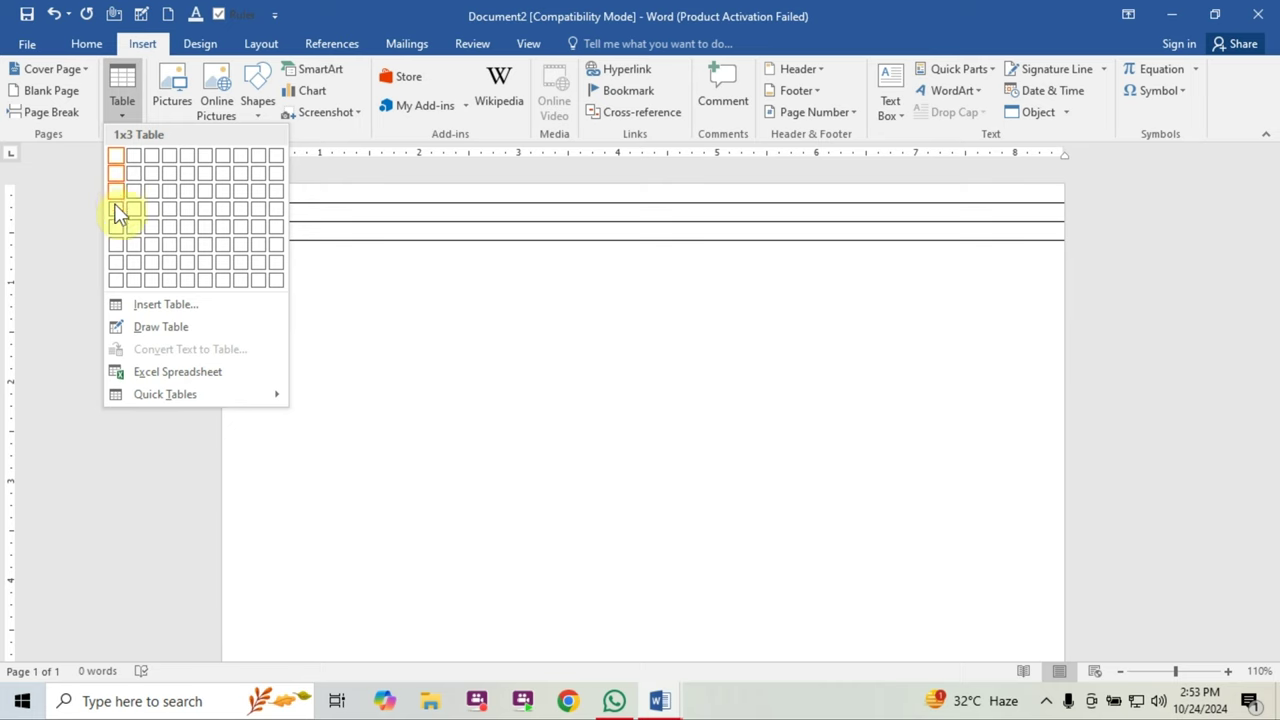
pyautogui.click(116, 281)
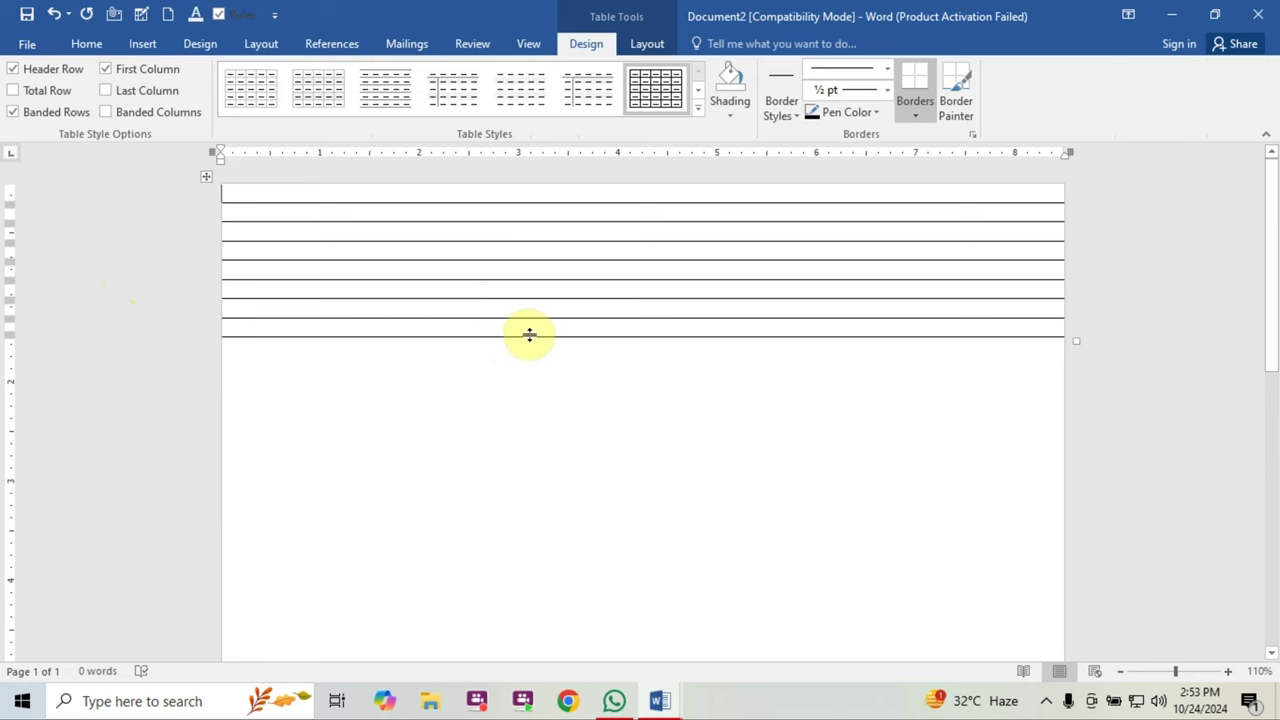
pyautogui.click(640, 45)
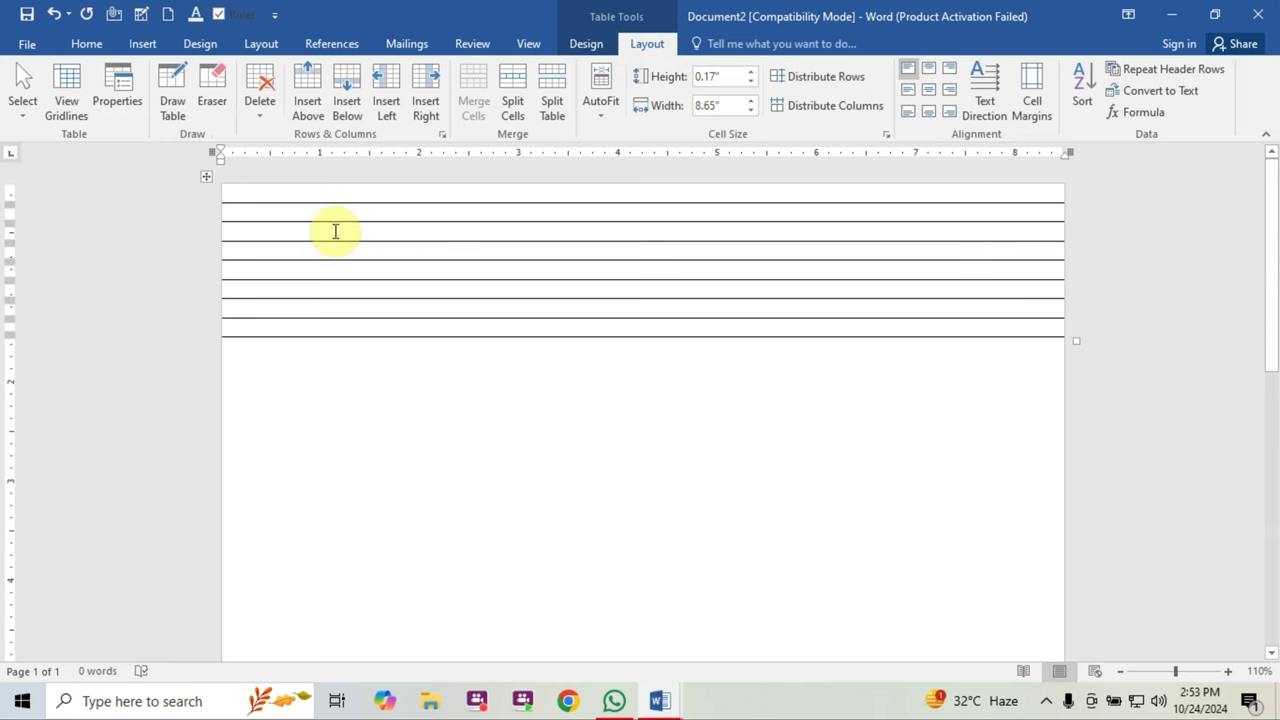
# Apply 2.0 line spacing to the entire table to heighten its rows
pyautogui.click(207, 176)
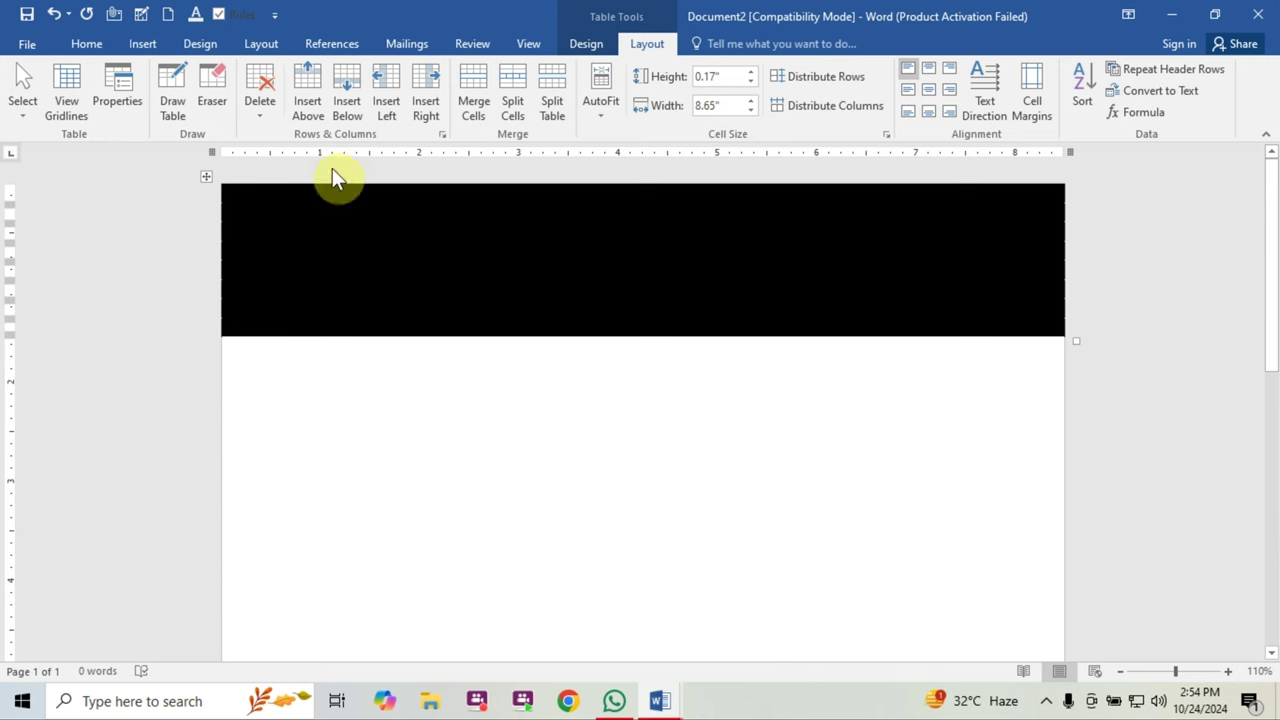
pyautogui.click(95, 43)
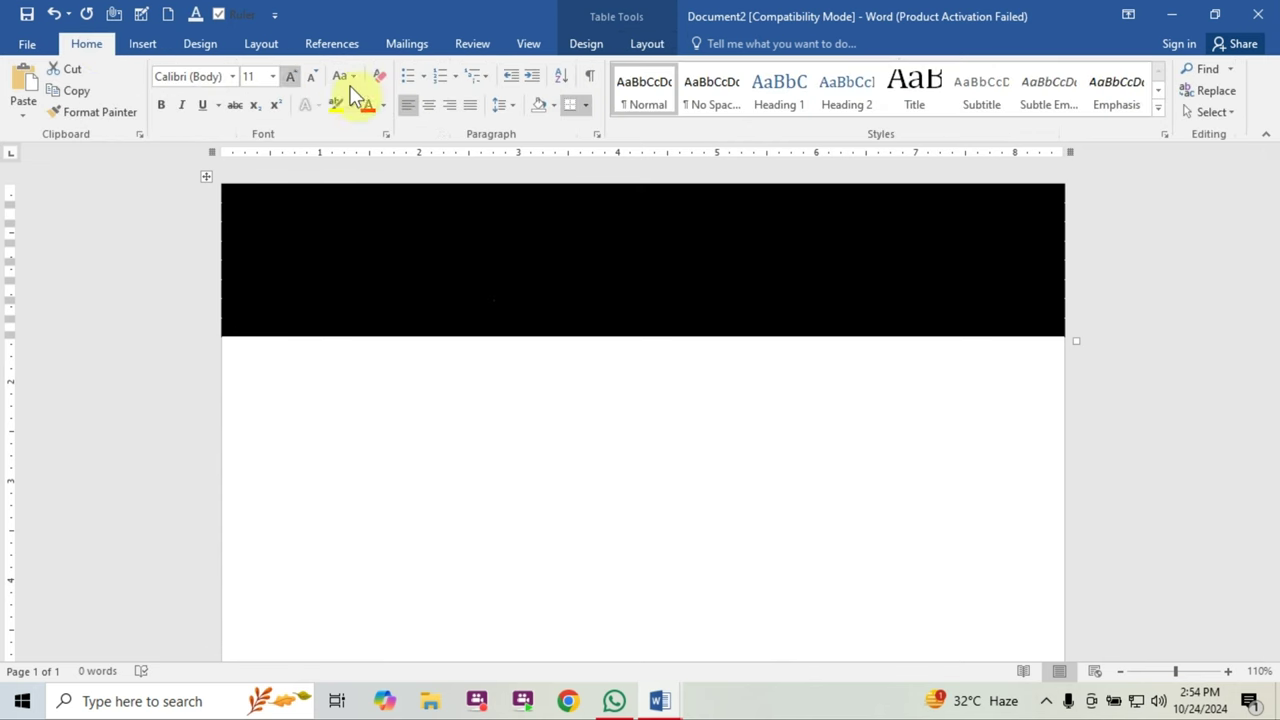
pyautogui.click(516, 109)
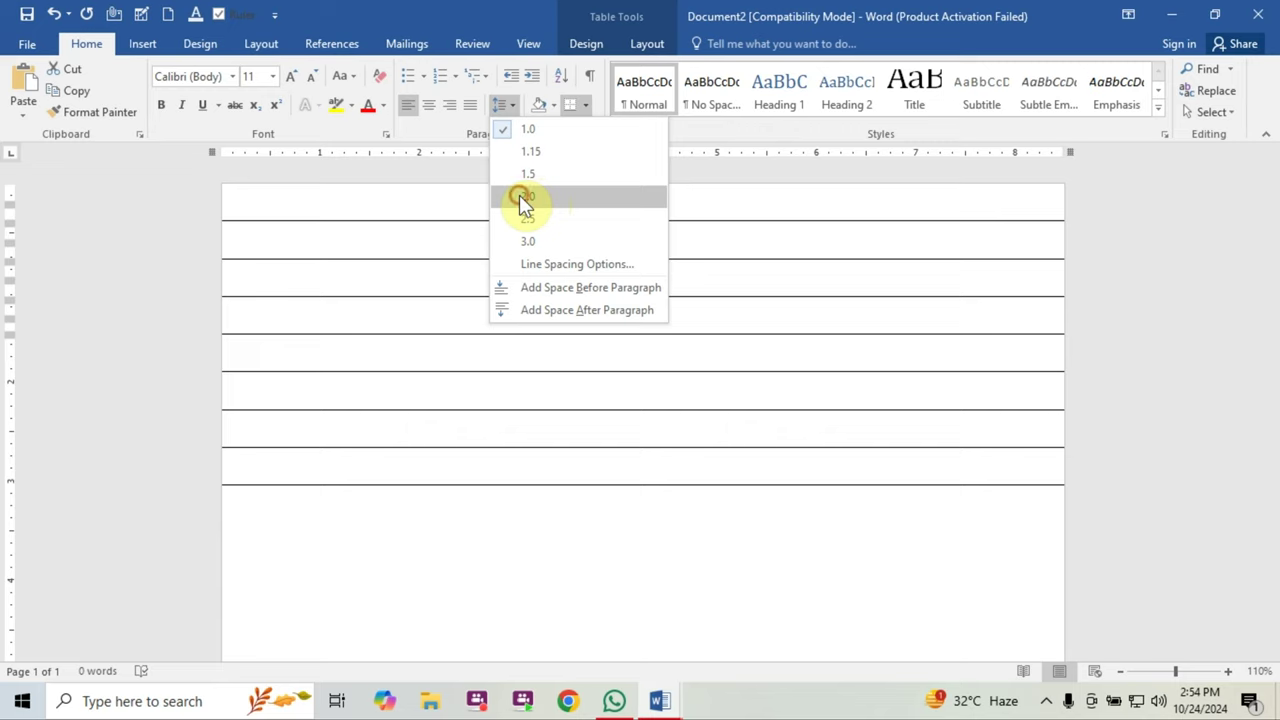
pyautogui.click(522, 197)
pyautogui.click(472, 228)
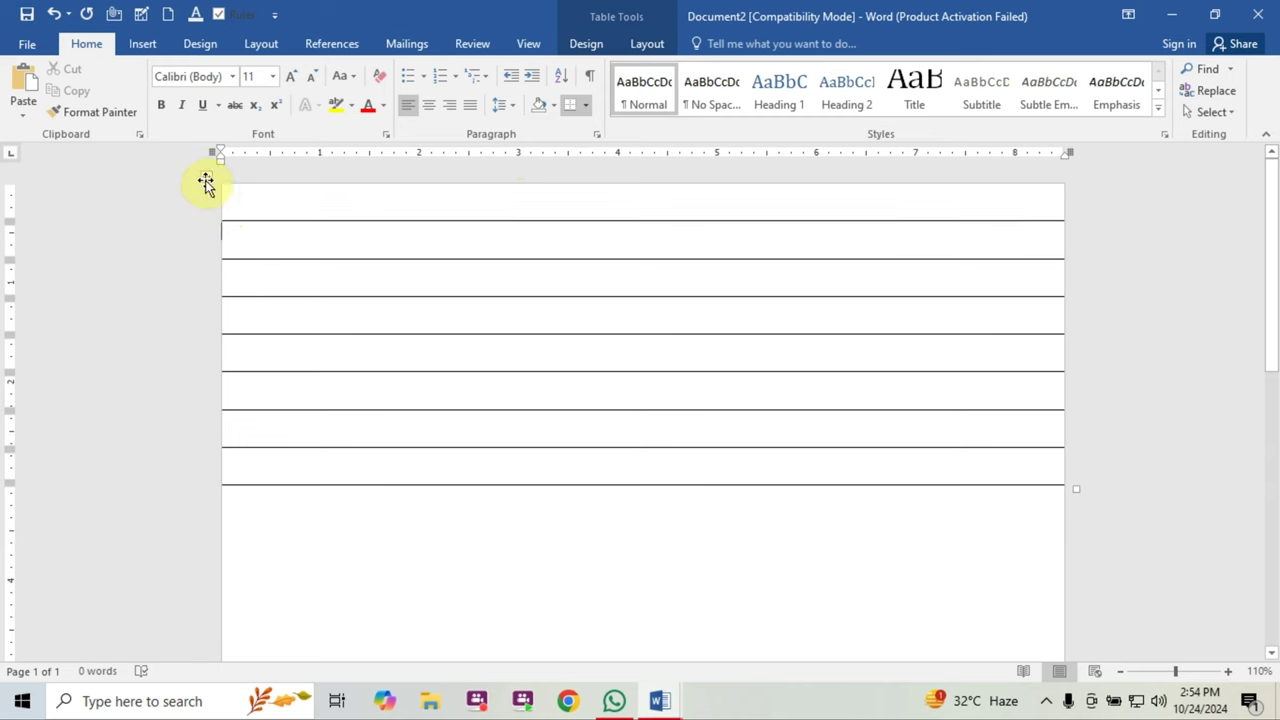
# Drag the table lower down the page
pyautogui.moveTo(205, 183); pyautogui.dragTo(210, 312)
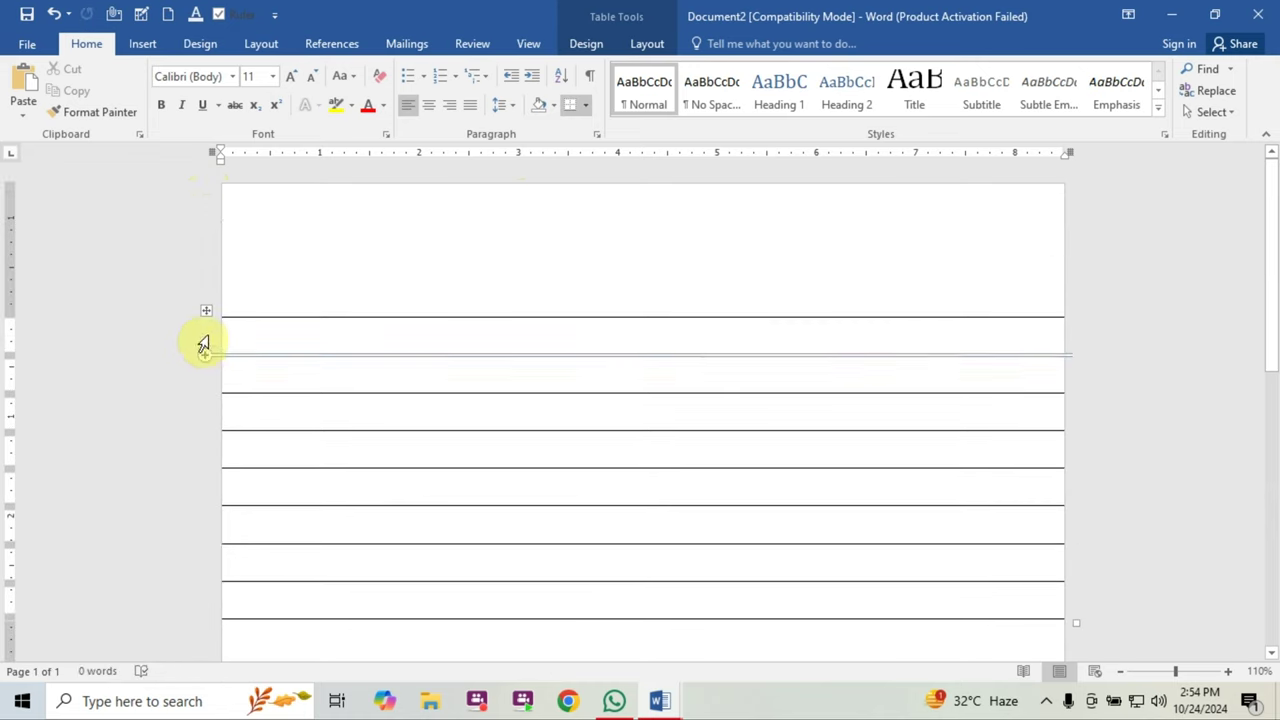
pyautogui.moveTo(209, 311); pyautogui.dragTo(207, 342)
pyautogui.scroll(-3, 551, 363)
pyautogui.scroll(-3, 543, 349)
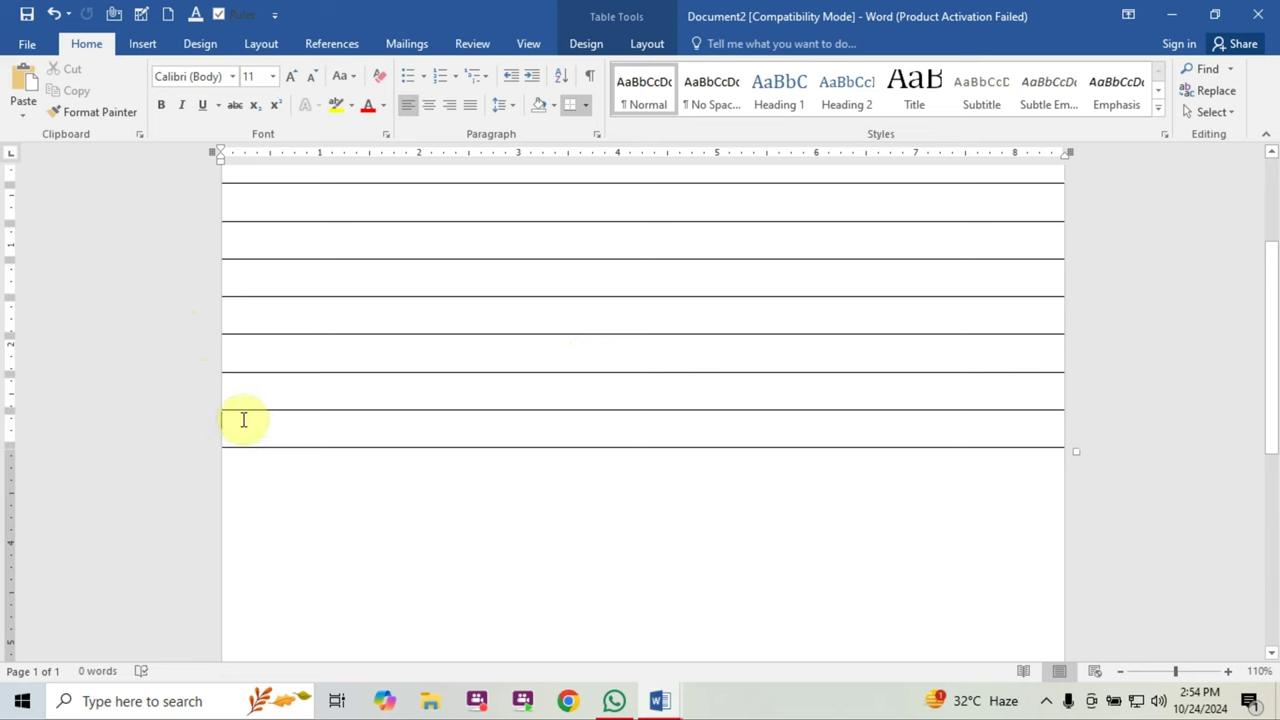
# Add rows with Tab until the ruled table reaches the bottom of the page
pyautogui.press('Tab')
pyautogui.press('Tab')
pyautogui.press('Tab')
pyautogui.press('Tab')
pyautogui.scroll(-3, 300, 395)
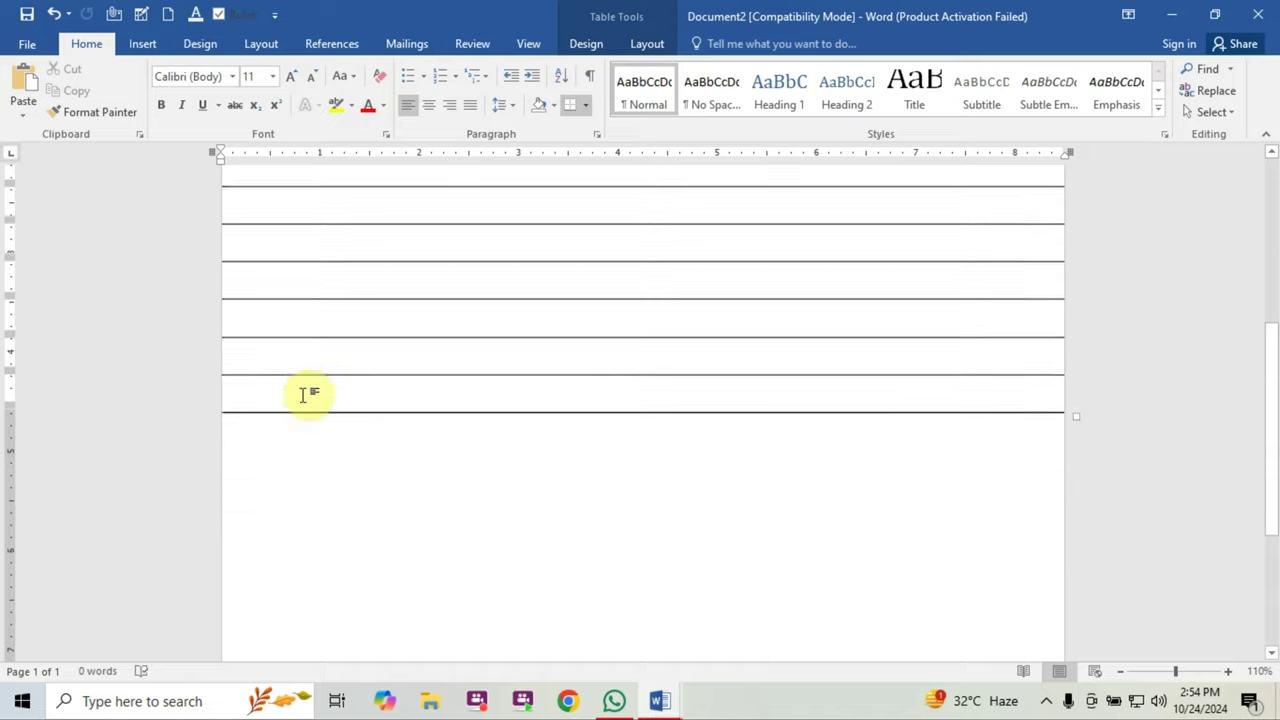
pyautogui.press('Tab')
pyautogui.press('Tab')
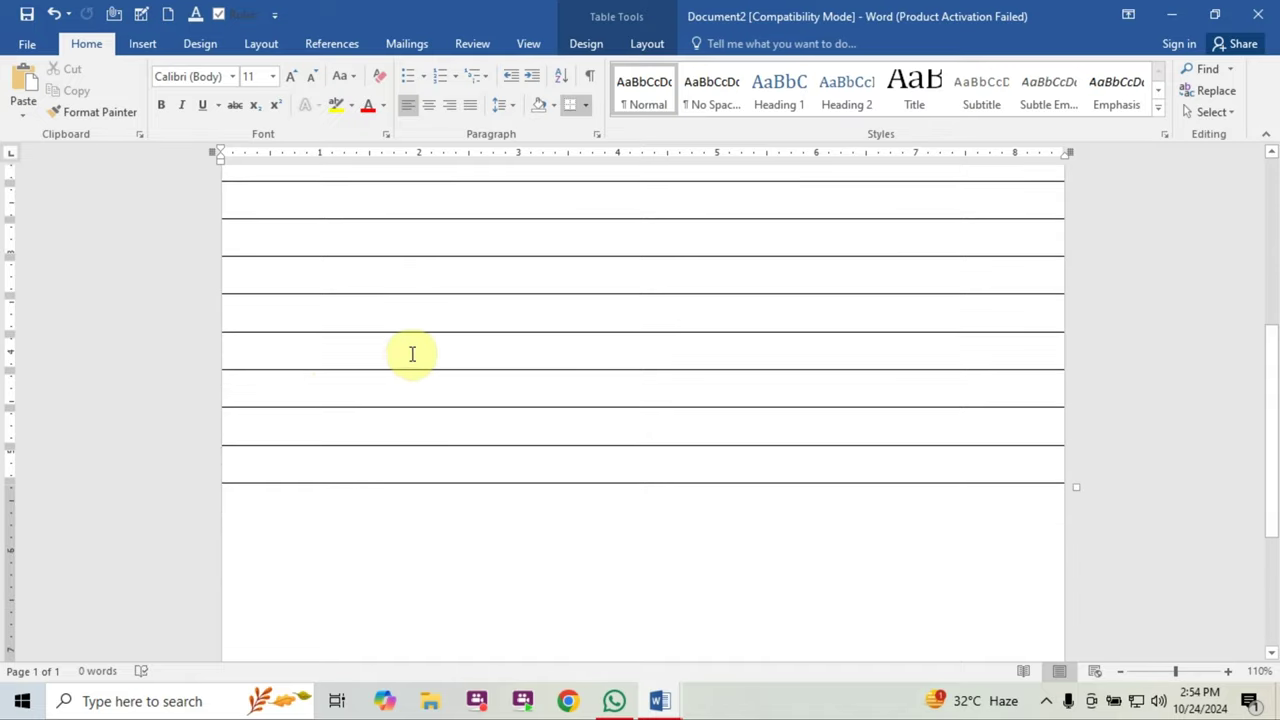
pyautogui.hotkey('ctrl', 'z')
pyautogui.hotkey('ctrl', 'z')
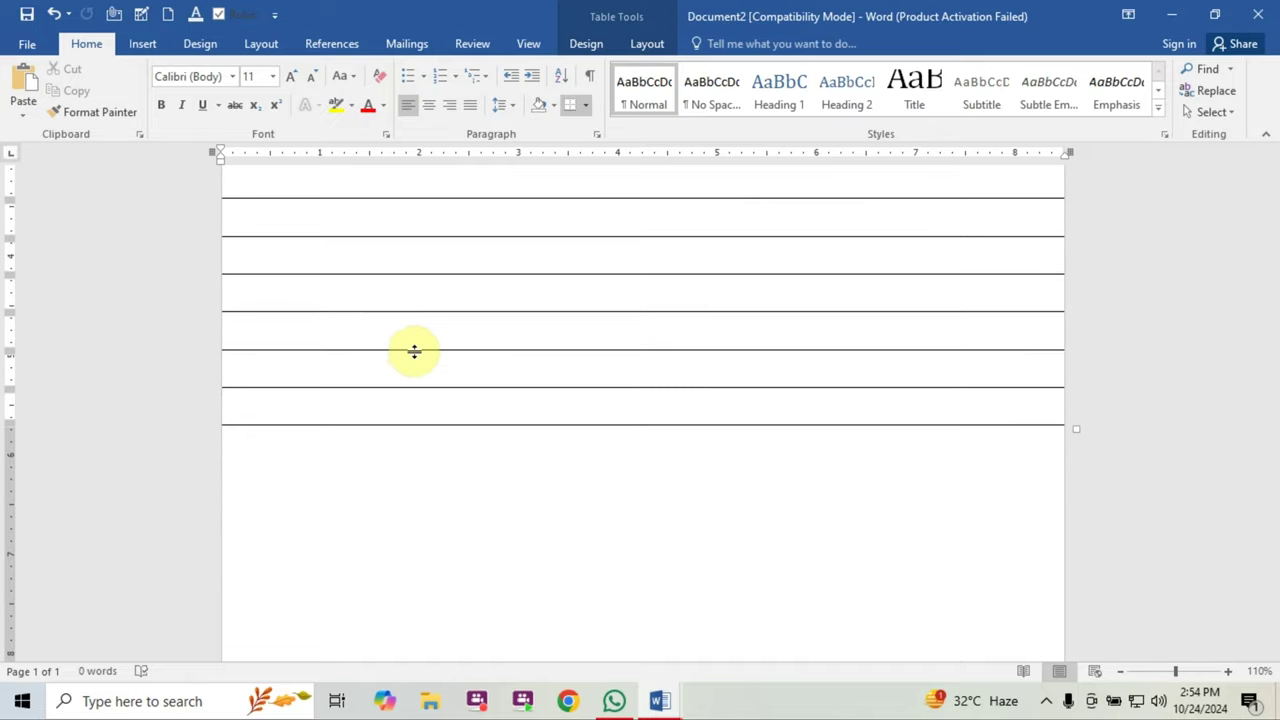
pyautogui.press('Tab')
pyautogui.press('Tab')
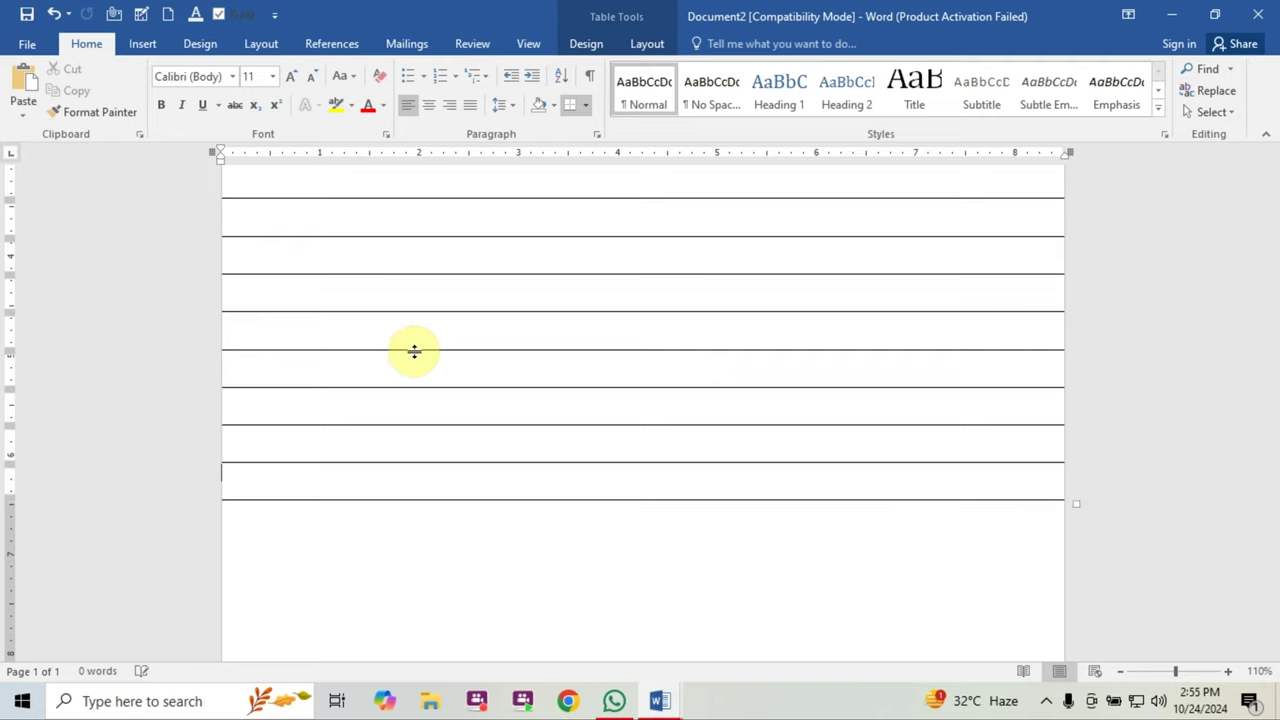
pyautogui.hotkey('ctrl', 'z')
pyautogui.hotkey('ctrl', 'z')
pyautogui.press('Tab')
pyautogui.press('Tab')
pyautogui.press('Tab')
pyautogui.press('Tab')
pyautogui.press('Tab')
pyautogui.press('Tab')
pyautogui.press('Tab')
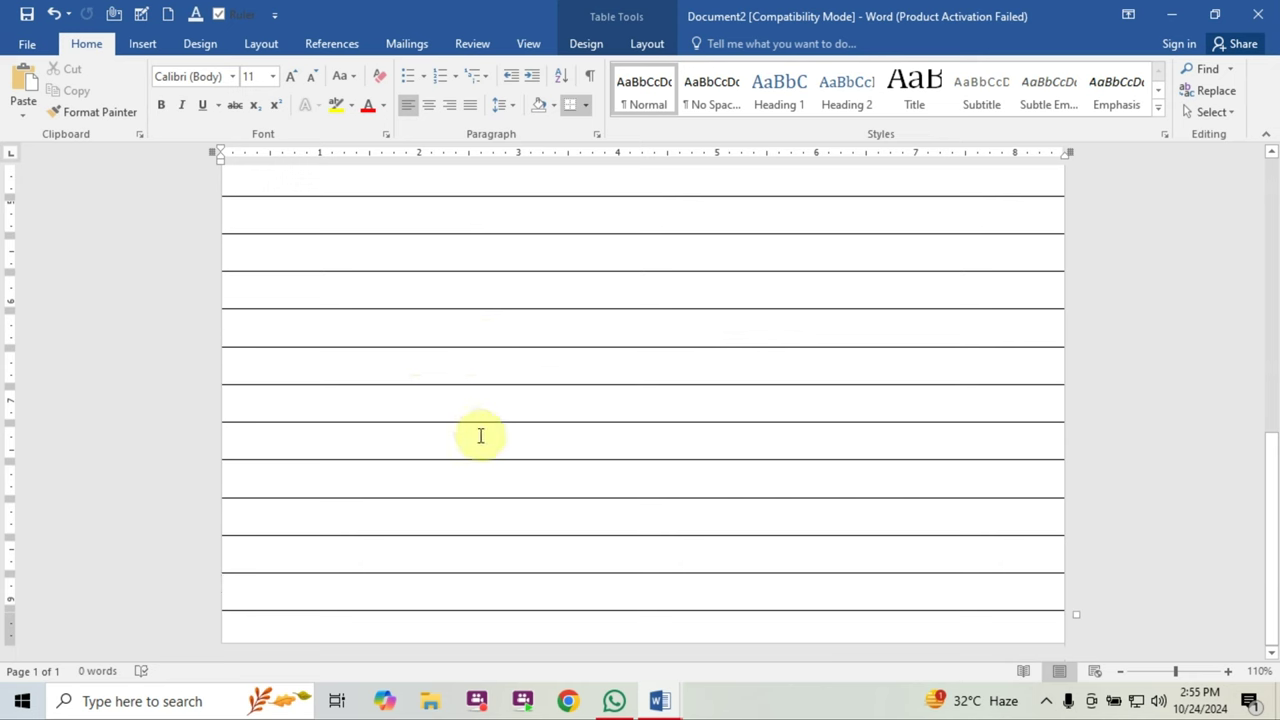
pyautogui.click(260, 598)
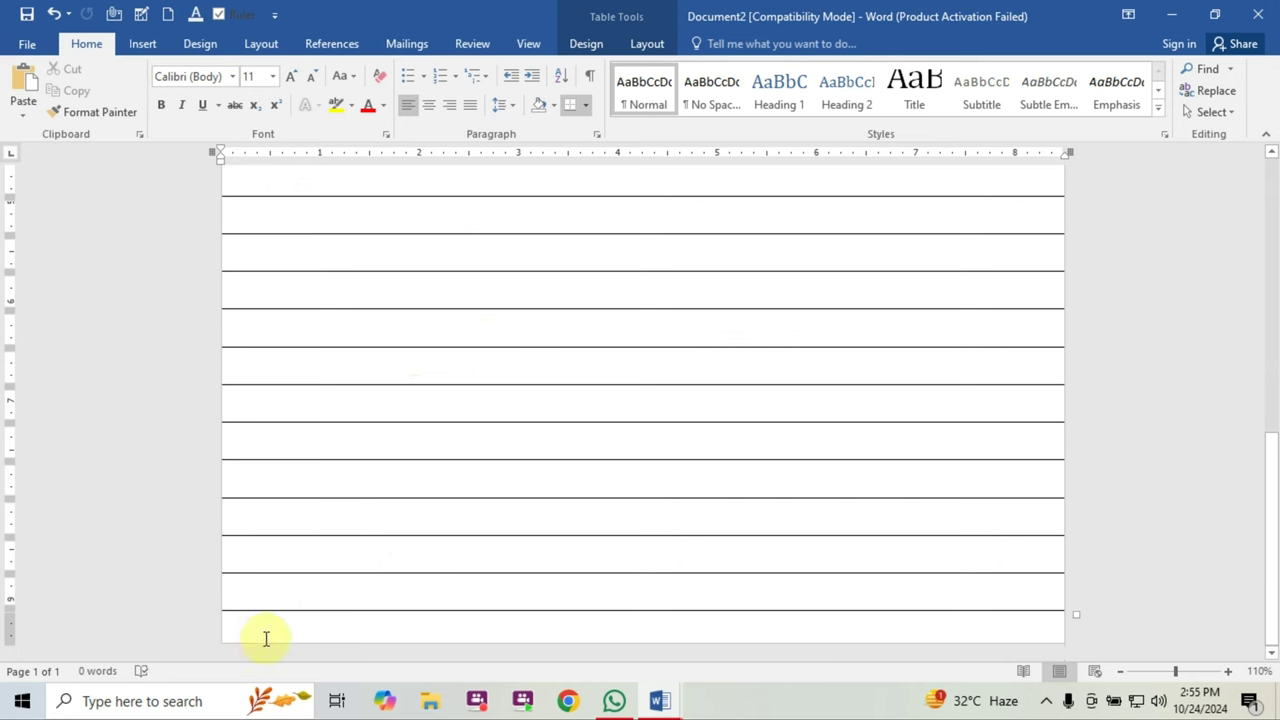
pyautogui.scroll(3, 497, 565)
pyautogui.scroll(4, 497, 565)
pyautogui.scroll(3, 500, 563)
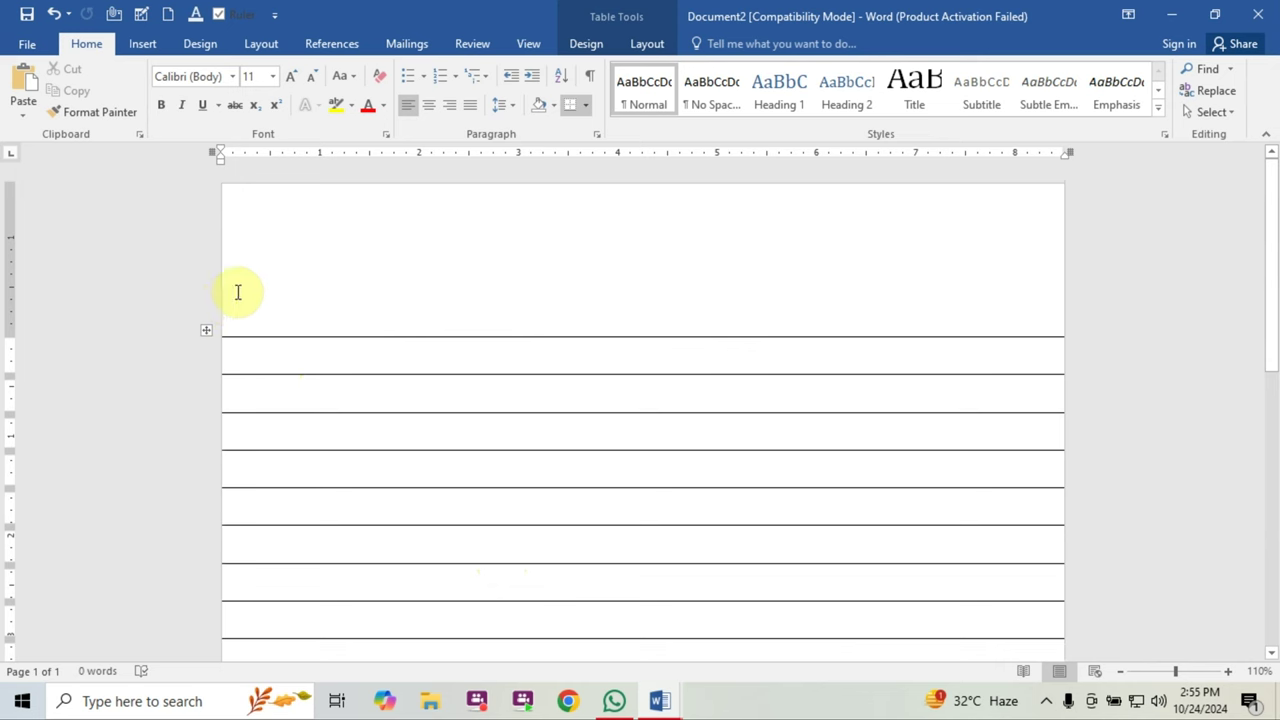
# Draw a full-width horizontal line just above the table's first ruling line
pyautogui.click(142, 46)
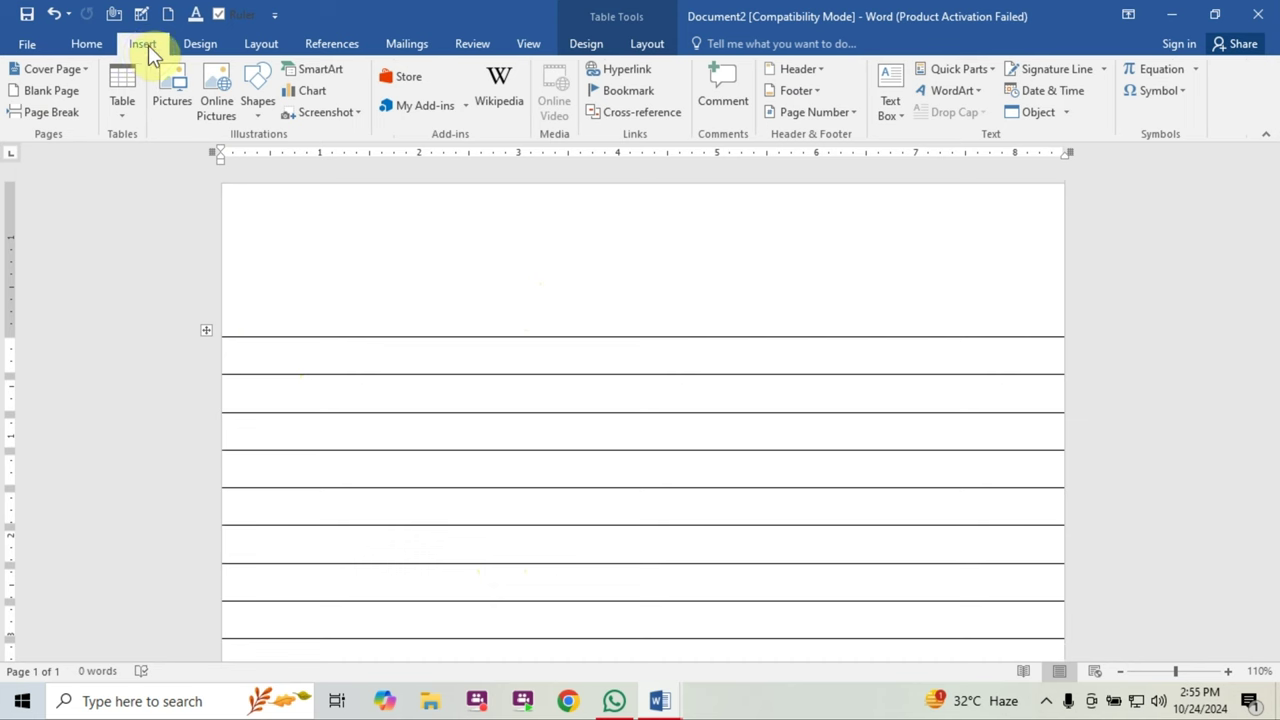
pyautogui.click(259, 119)
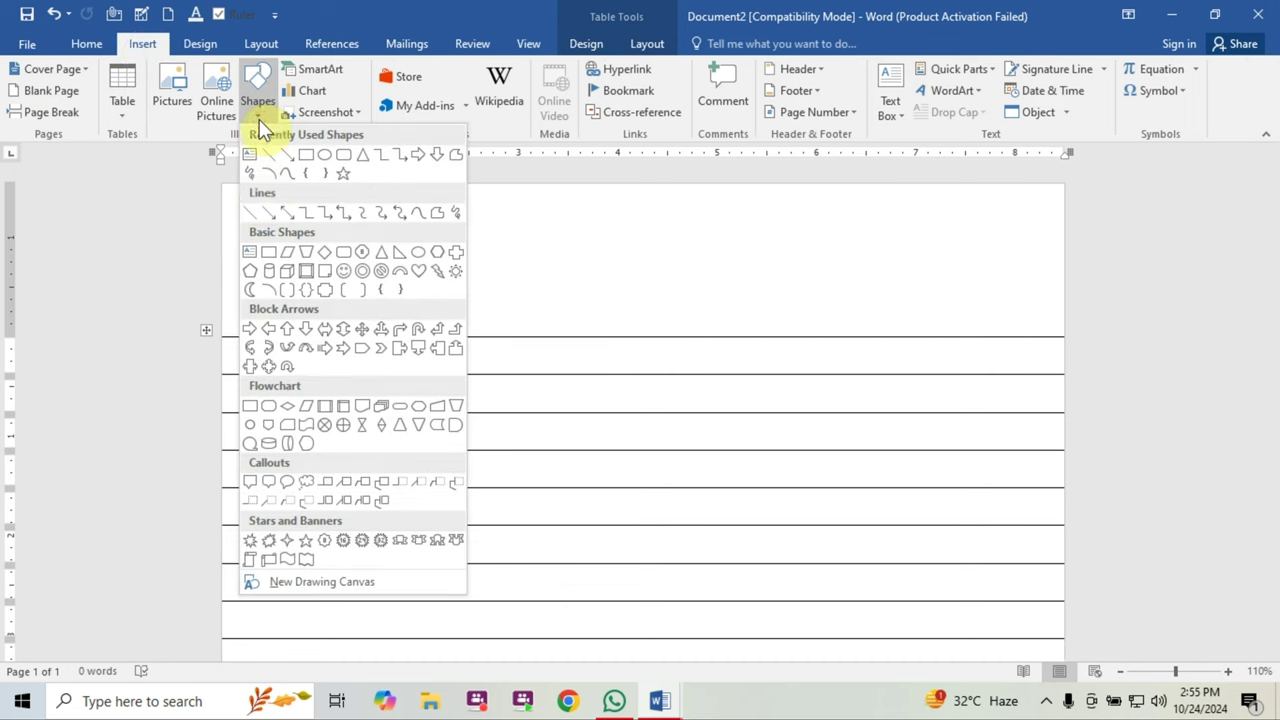
pyautogui.click(256, 220)
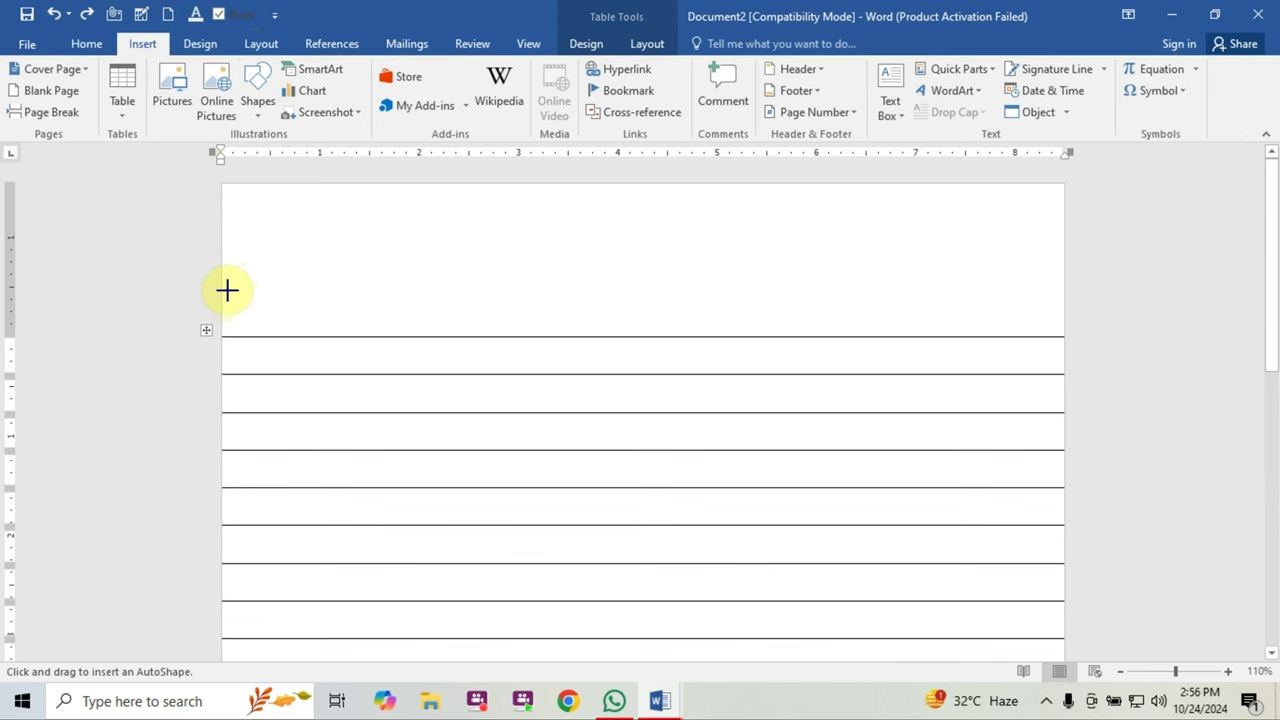
pyautogui.moveTo(222, 294); pyautogui.dragTo(1069, 283)
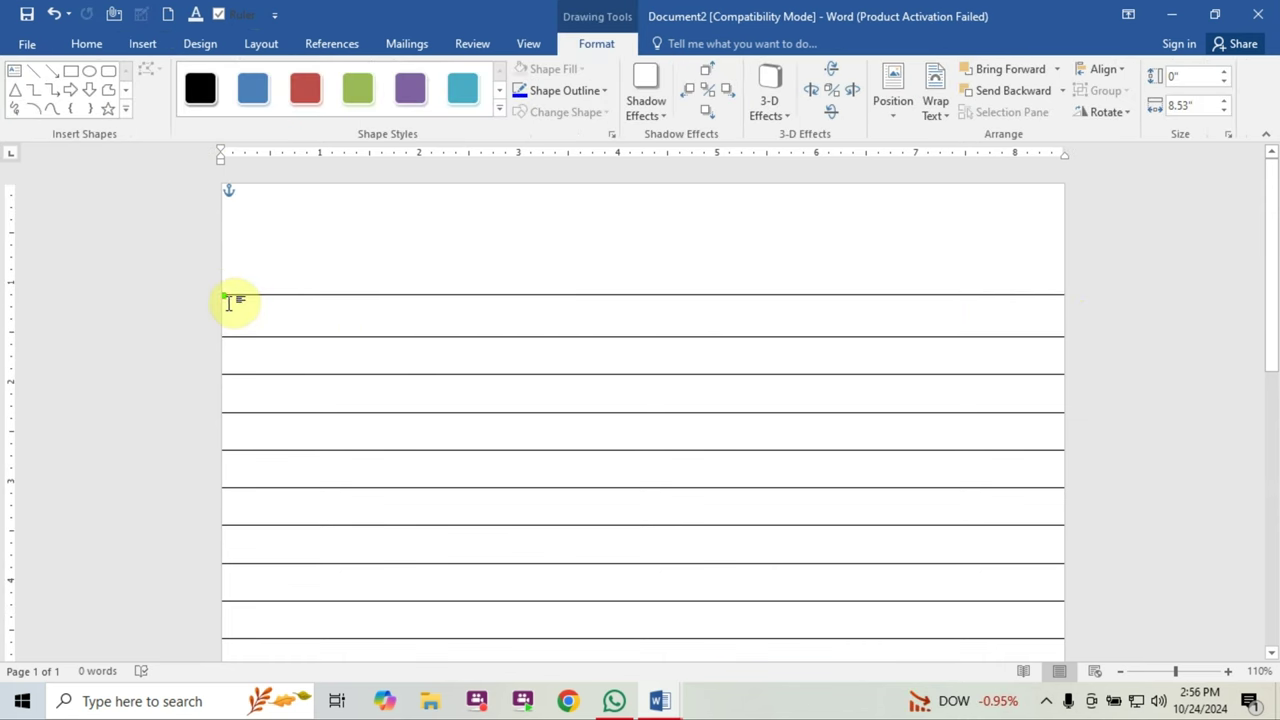
pyautogui.moveTo(224, 295); pyautogui.dragTo(217, 295)
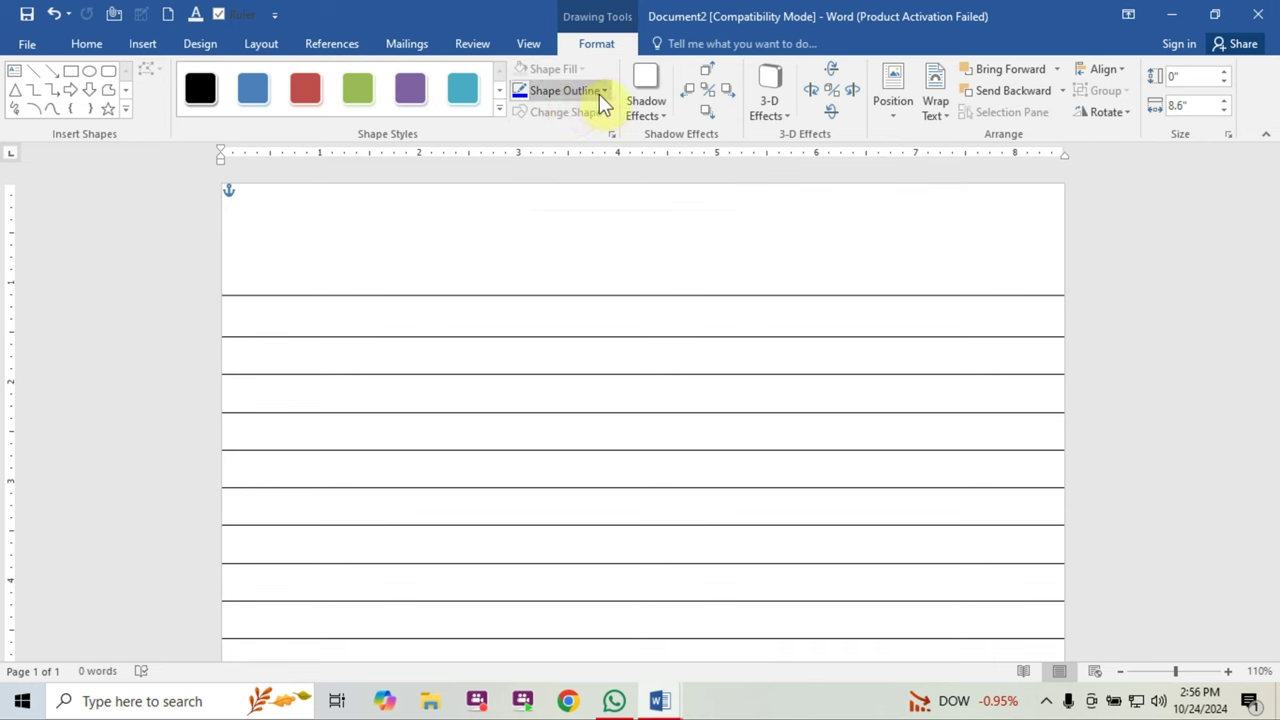
# Set the top line's Shape Outline to standard red
pyautogui.click(604, 93)
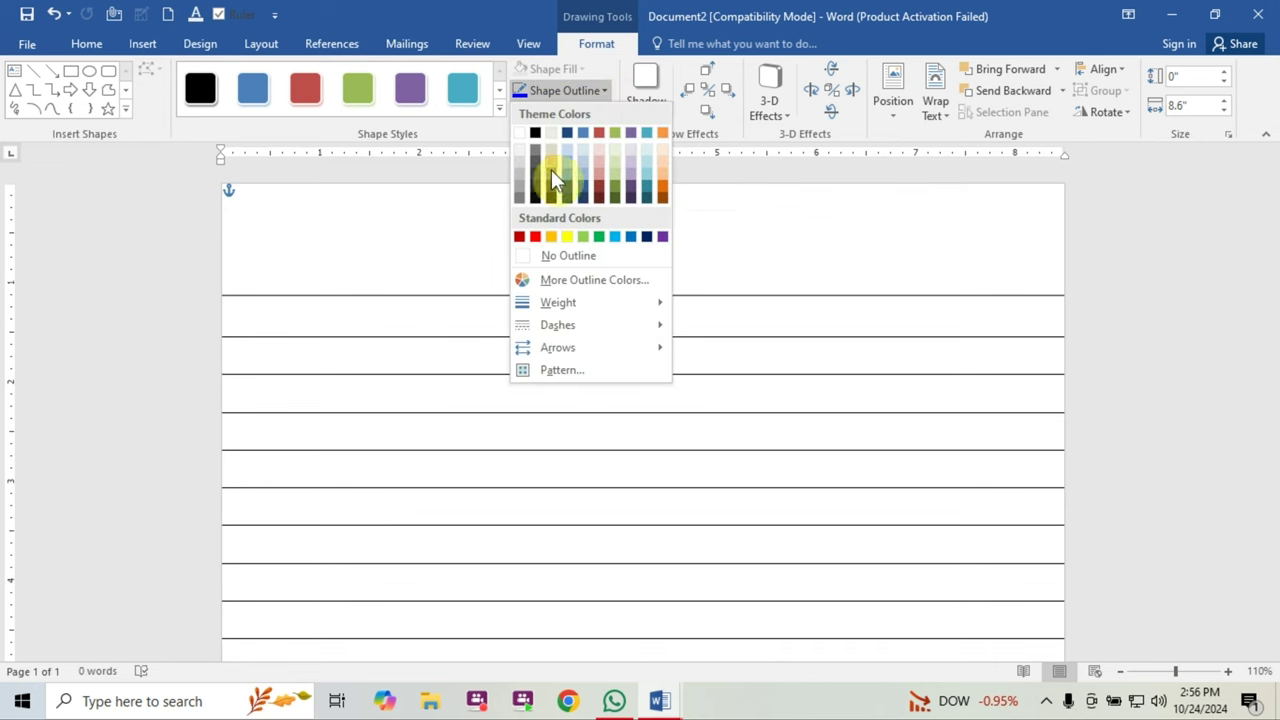
pyautogui.click(535, 236)
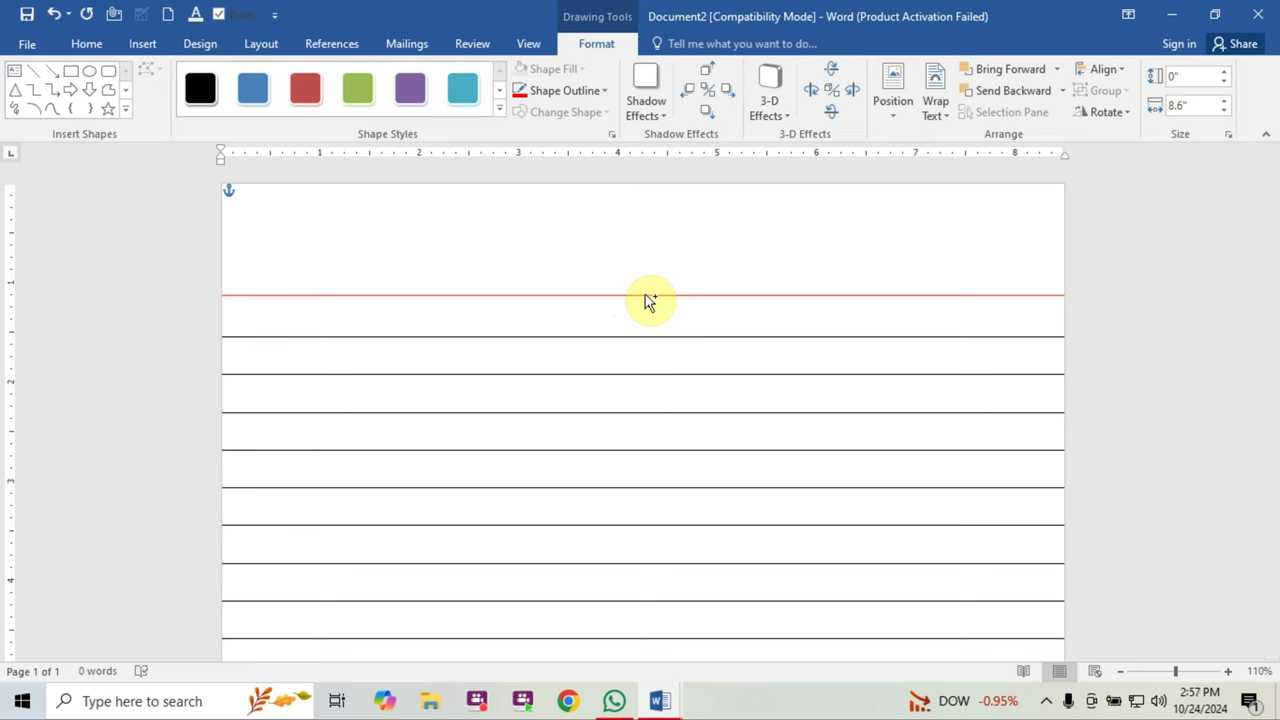
# Copy the red line just below it and draw a vertical line near the left edge
pyautogui.moveTo(645, 300); pyautogui.dragTo(646, 302)
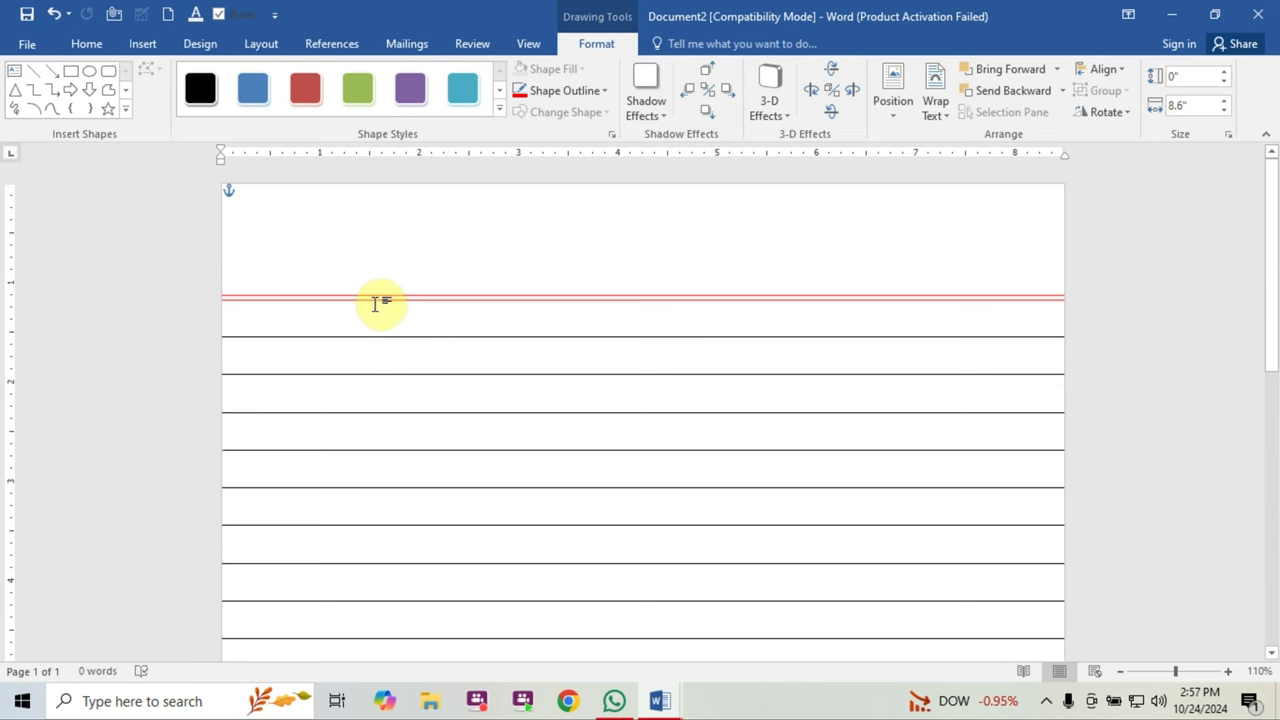
pyautogui.click(40, 72)
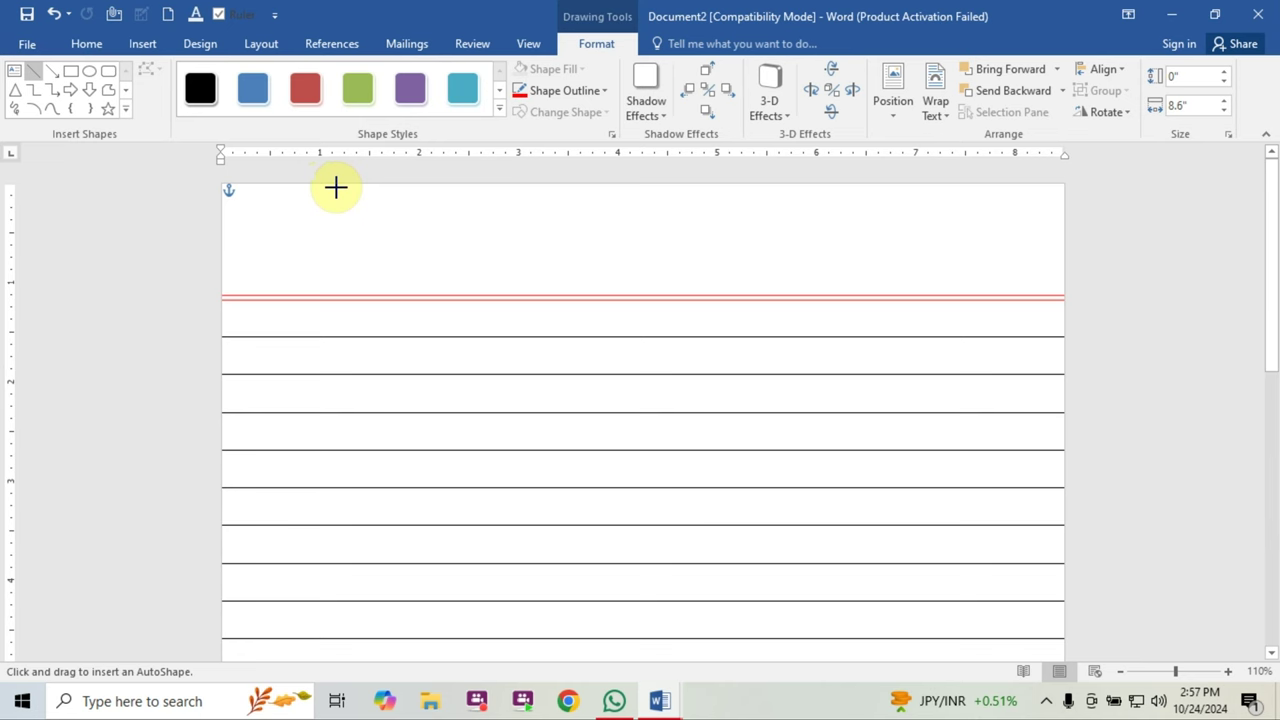
pyautogui.moveTo(332, 183)
pyautogui.mouseDown()
pyautogui.moveTo(325, 692)
pyautogui.moveTo(333, 666)
pyautogui.mouseUp()
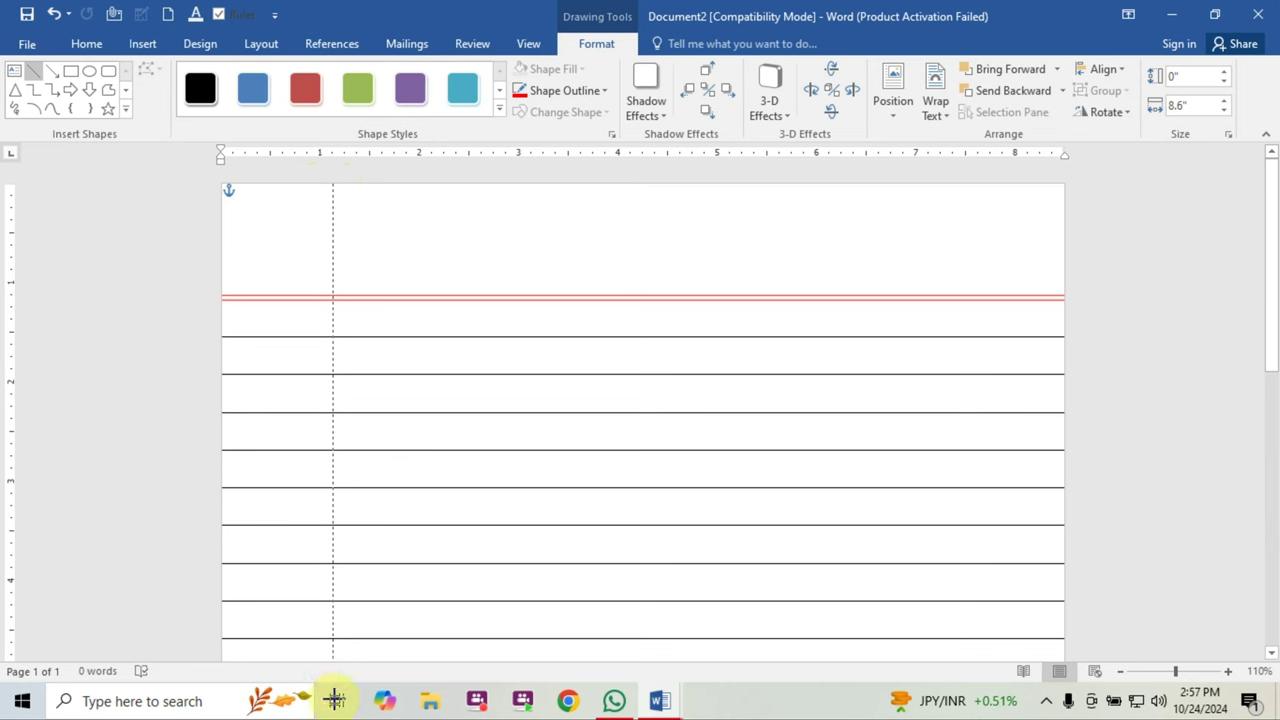
pyautogui.moveTo(333, 666); pyautogui.dragTo(334, 634)
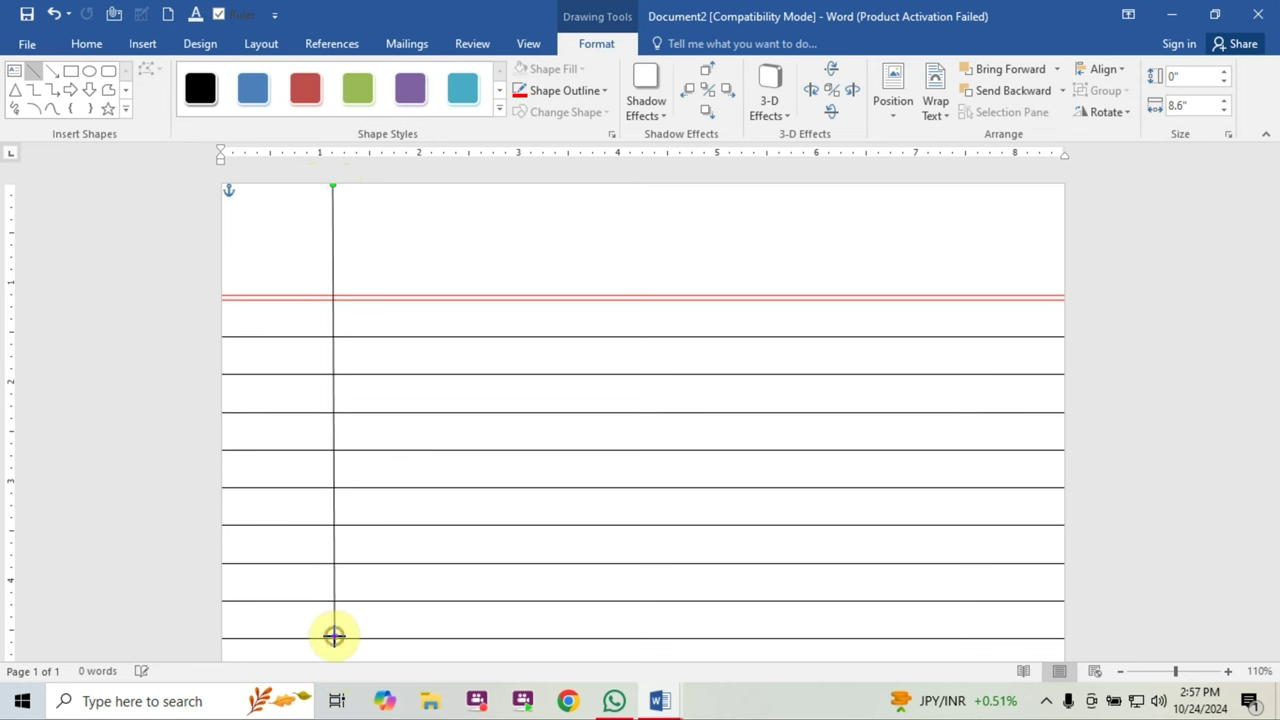
# Extend the vertical line from the page's top edge to its bottom edge
pyautogui.scroll(-5, 375, 605)
pyautogui.scroll(-2, 378, 593)
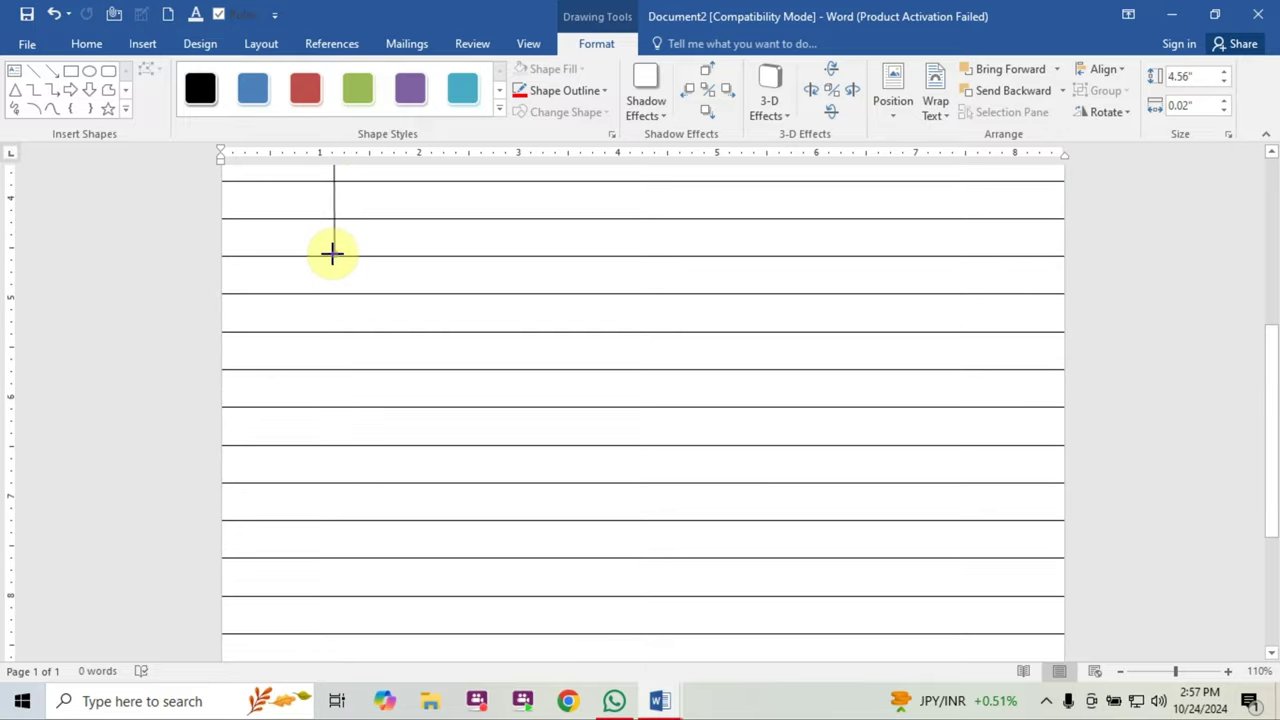
pyautogui.moveTo(334, 255)
pyautogui.mouseDown()
pyautogui.moveTo(344, 497)
pyautogui.moveTo(340, 471)
pyautogui.mouseUp()
pyautogui.scroll(-4, 331, 363)
pyautogui.scroll(-1, 405, 464)
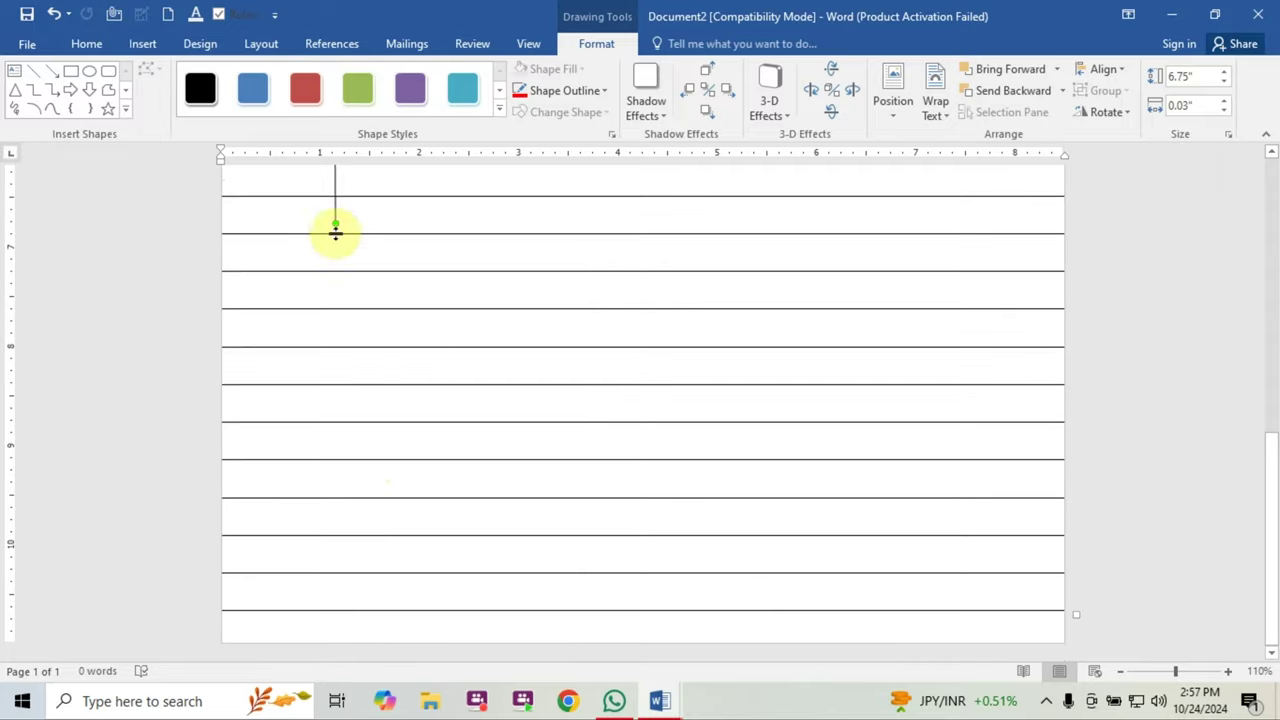
pyautogui.moveTo(335, 224); pyautogui.dragTo(343, 528)
pyautogui.scroll(10, 500, 460)
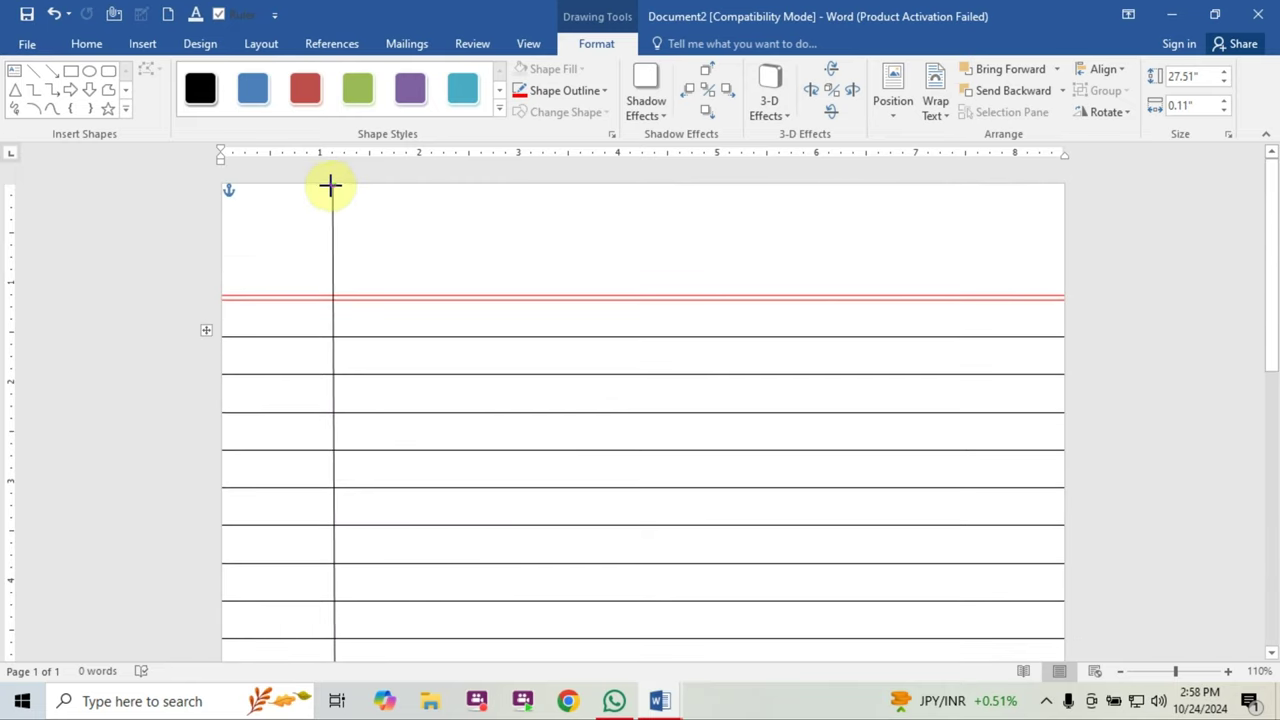
pyautogui.moveTo(331, 180); pyautogui.dragTo(331, 182)
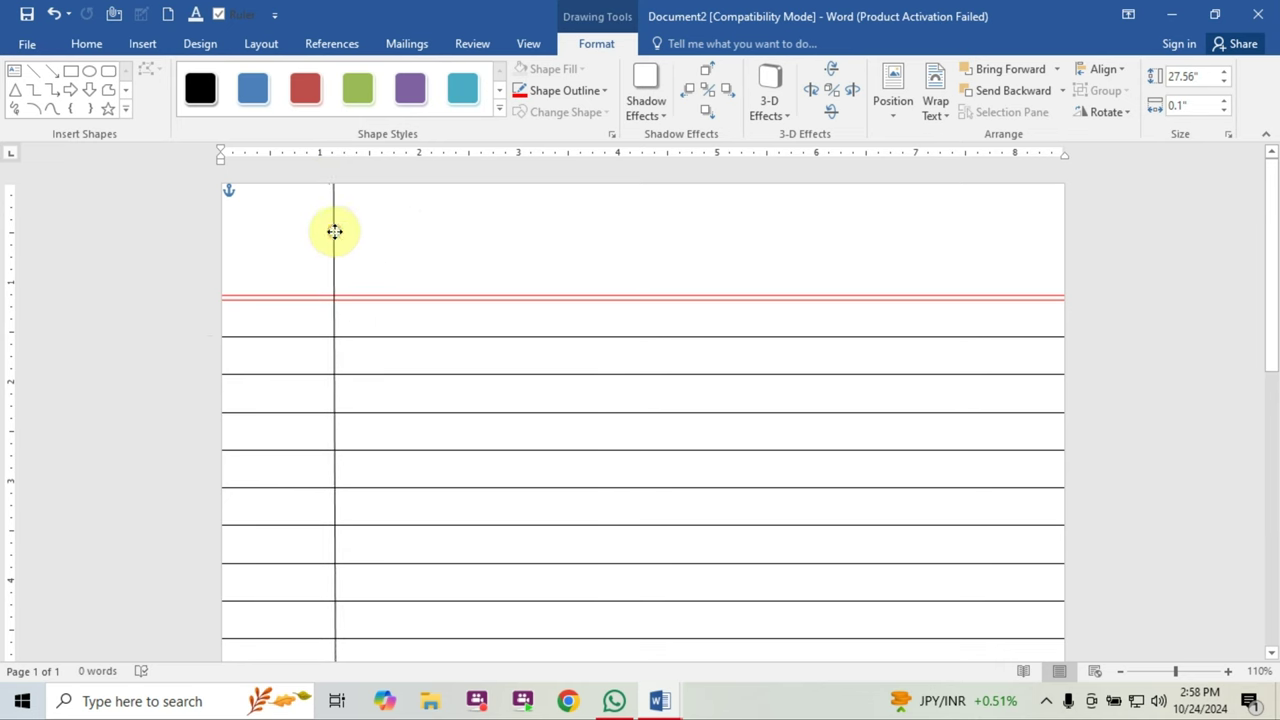
# Colour the vertical line red and Ctrl-drag a copy just beside it
pyautogui.click(574, 92)
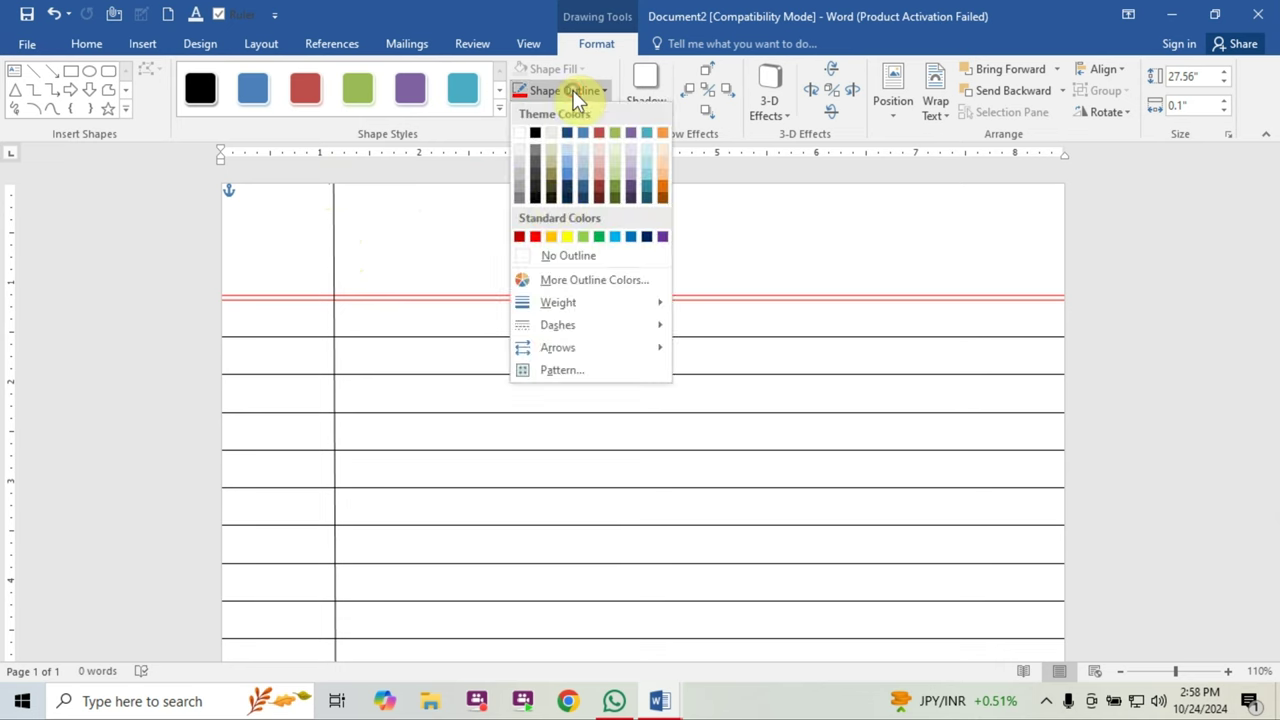
pyautogui.click(539, 236)
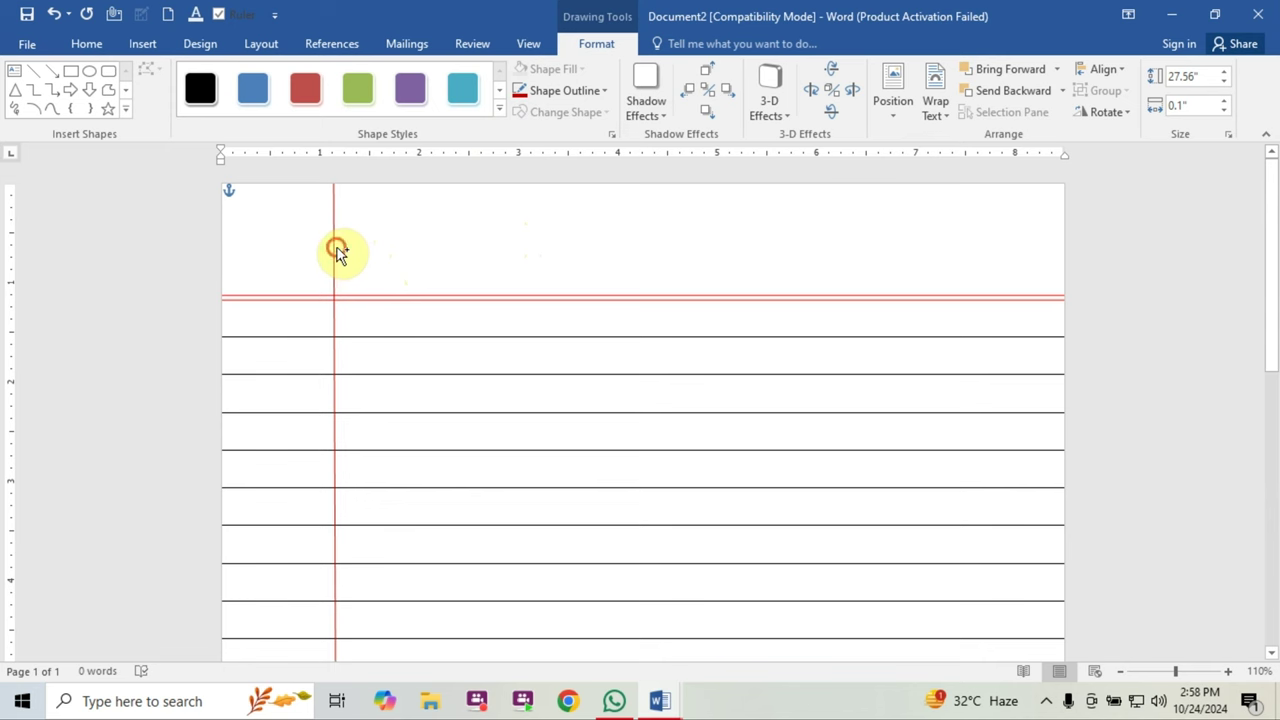
pyautogui.moveTo(339, 255); pyautogui.dragTo(331, 250)
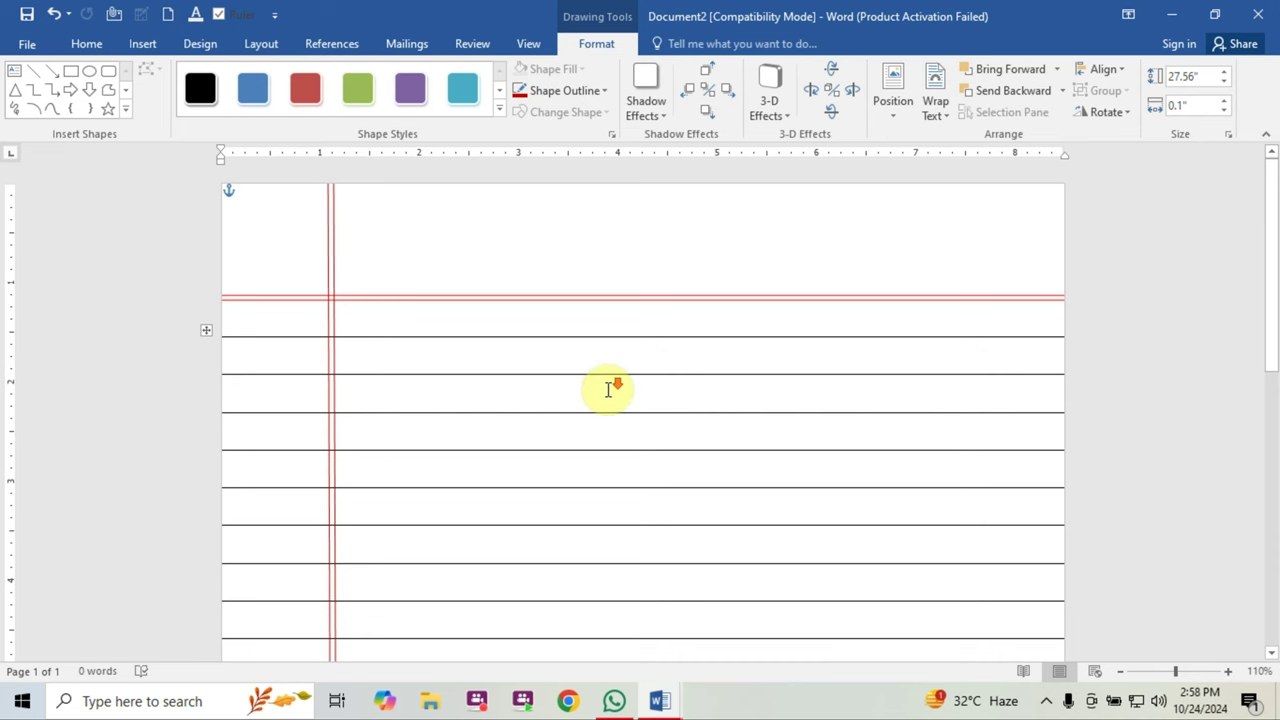
pyautogui.scroll(-5, 611, 383)
pyautogui.scroll(8, 611, 383)
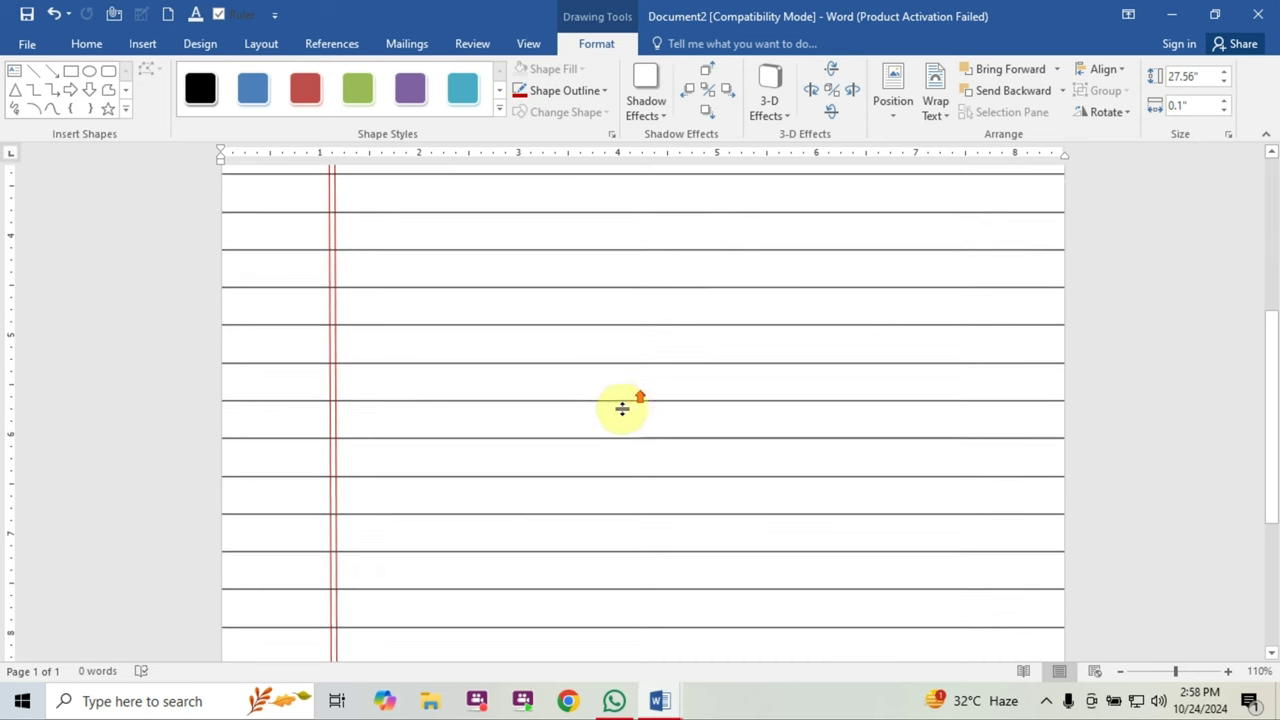
pyautogui.scroll(2, 605, 402)
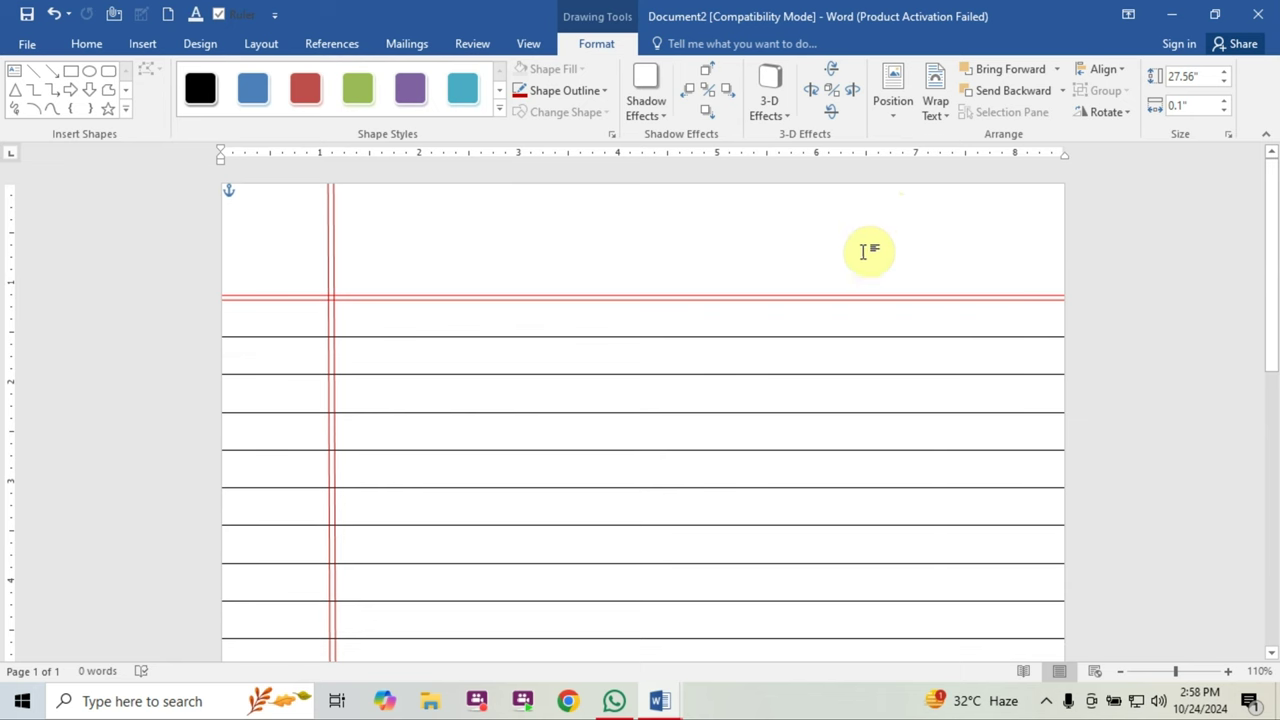
# Draw a rounded rectangle in the page's top-right corner and nudge it slightly down
pyautogui.click(151, 37)
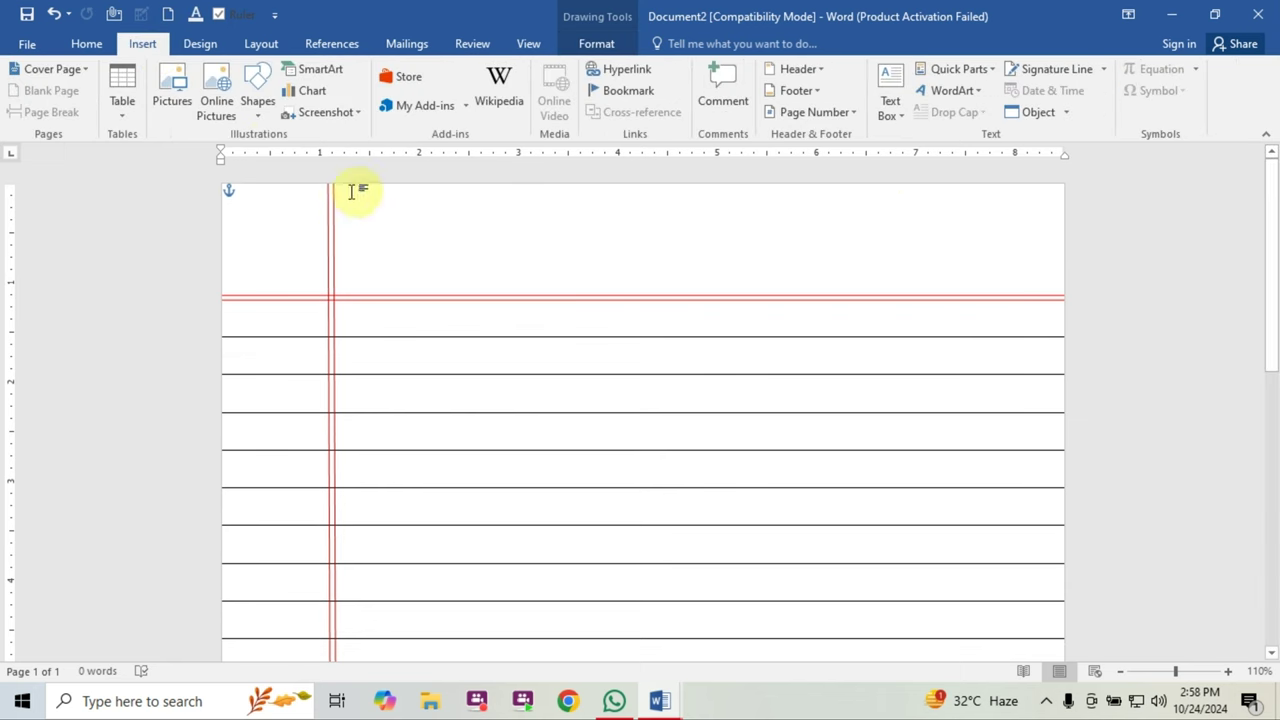
pyautogui.click(260, 120)
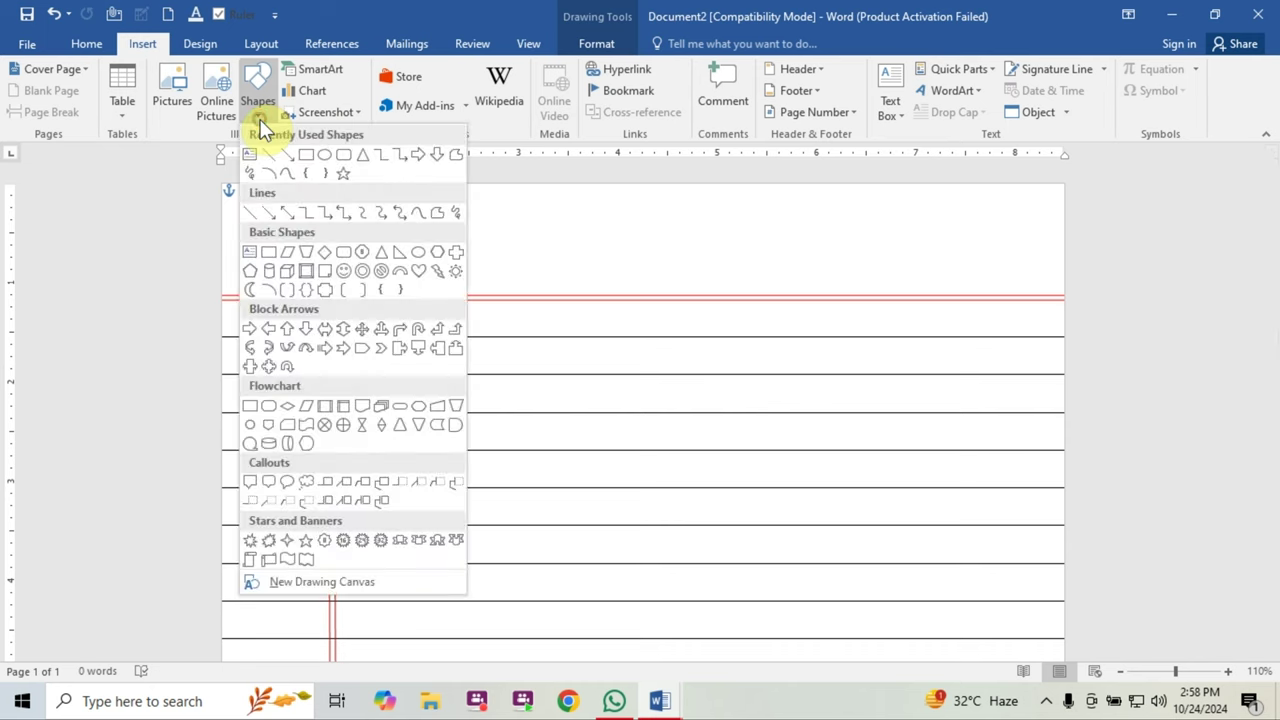
pyautogui.click(342, 154)
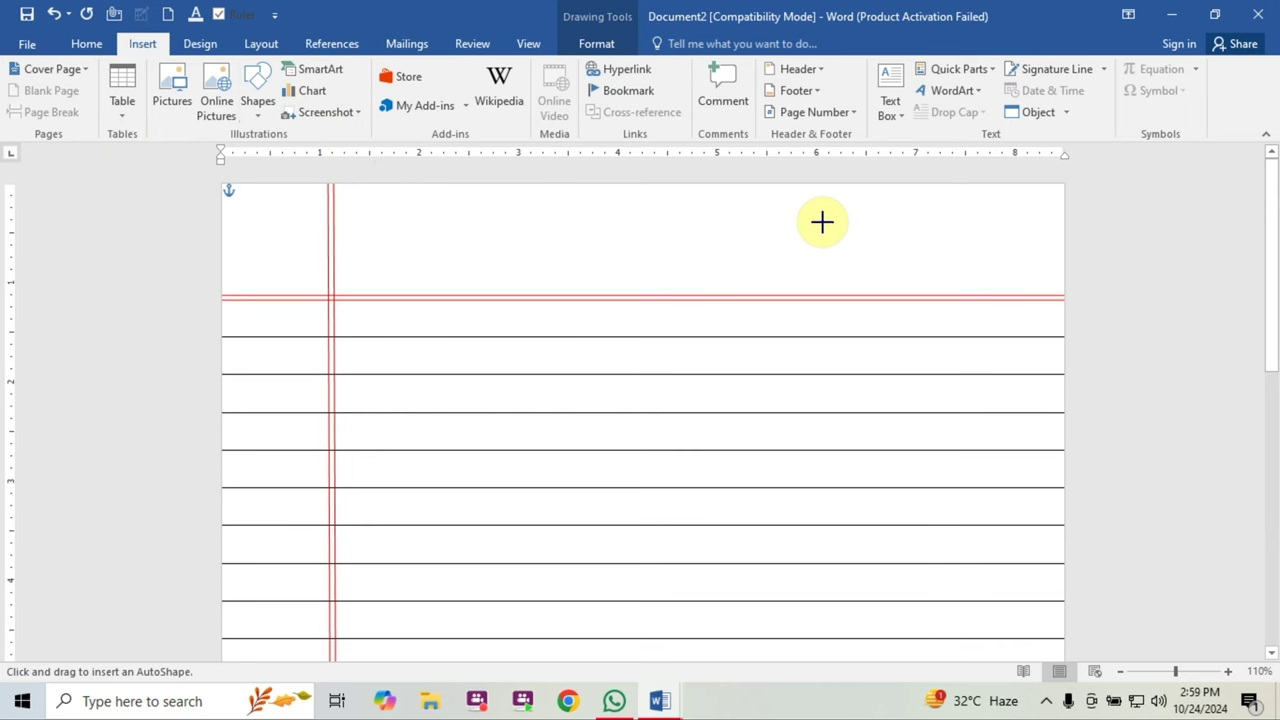
pyautogui.moveTo(862, 203)
pyautogui.mouseDown()
pyautogui.moveTo(950, 257)
pyautogui.moveTo(1046, 271)
pyautogui.mouseUp()
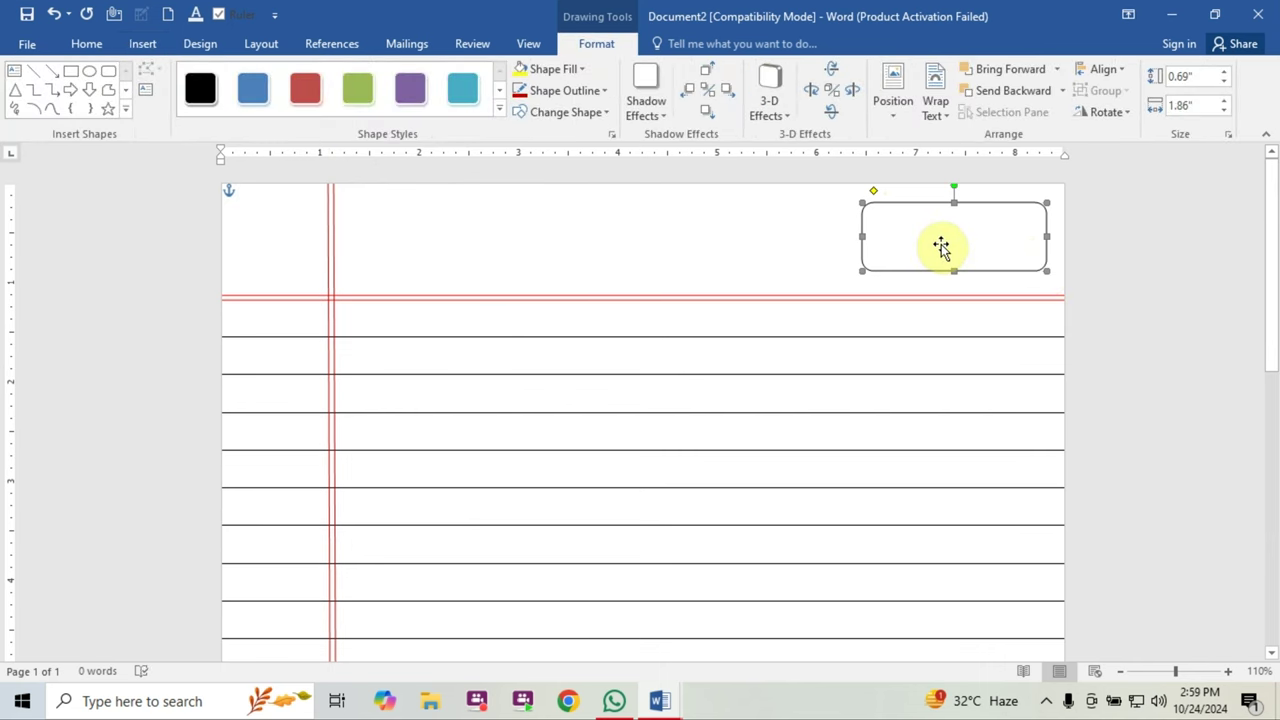
pyautogui.hotkey('ctrl', 'Down')
pyautogui.hotkey('ctrl', 'Down')
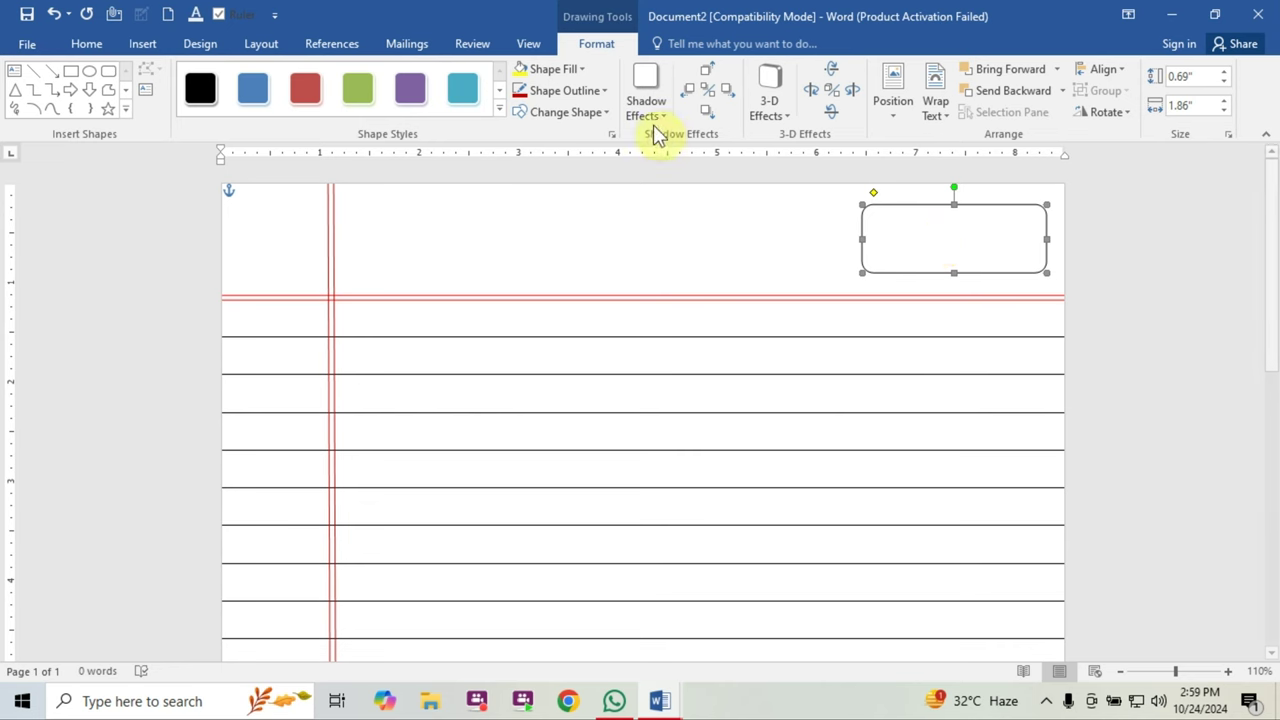
# Set the rounded rectangle's Shape Fill to No Fill
pyautogui.click(586, 70)
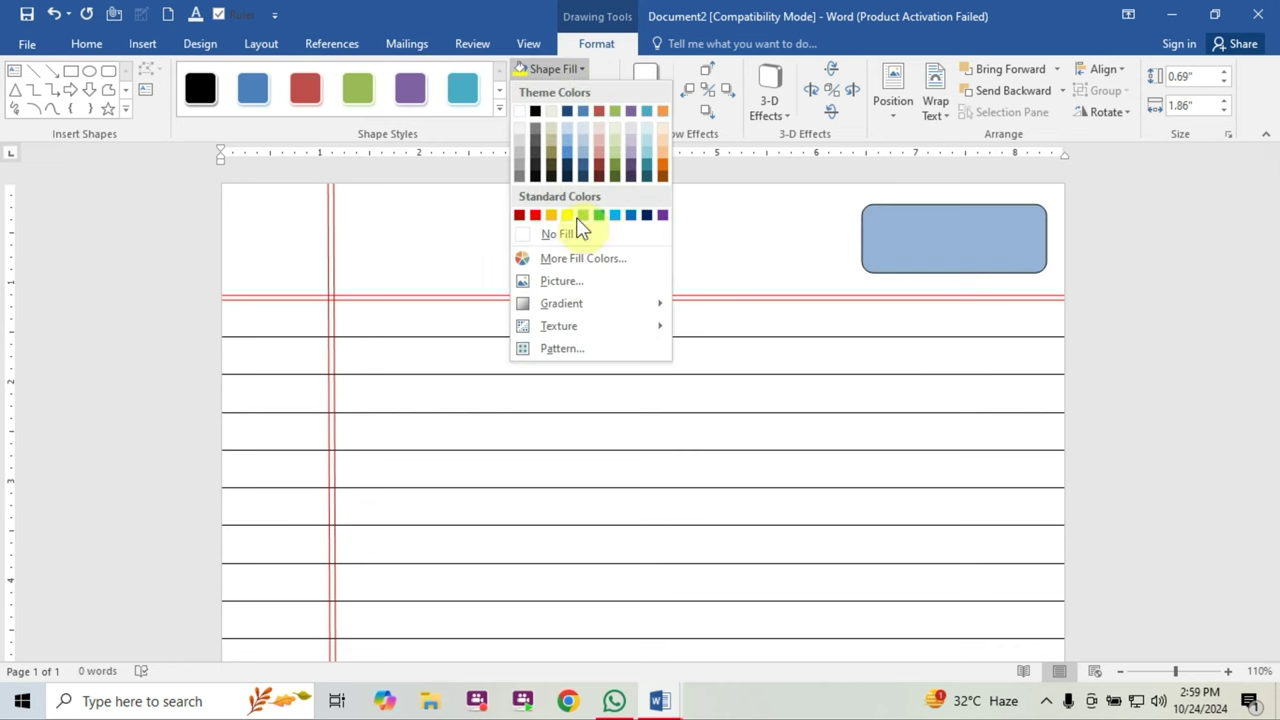
pyautogui.click(533, 240)
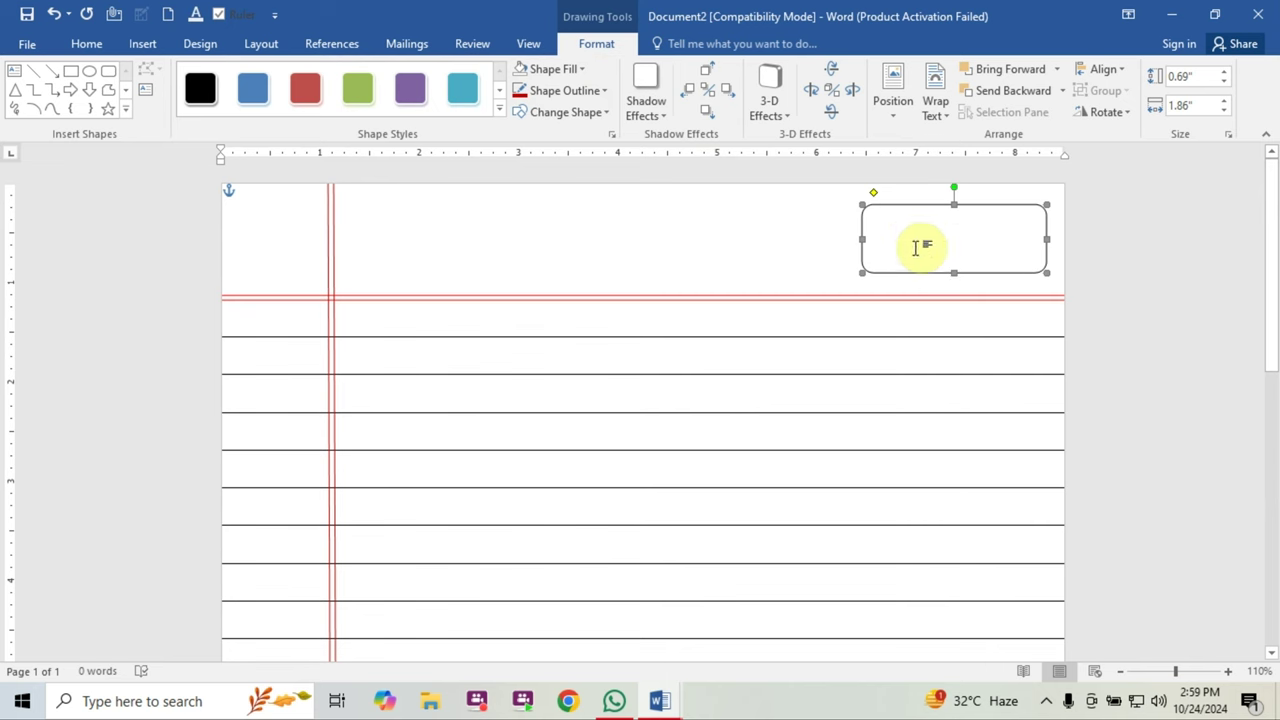
pyautogui.click(922, 210)
pyautogui.click(922, 210)
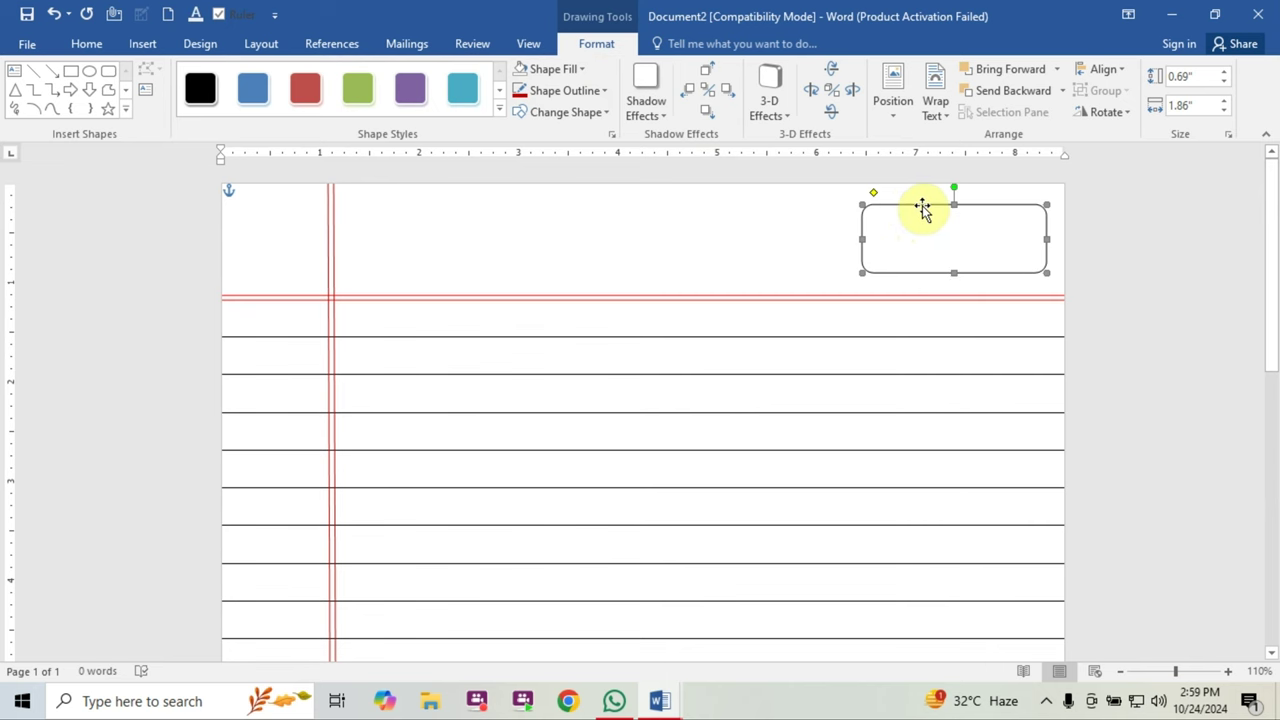
# Type 'Date.....' and 'Page.....' on two lines inside the rectangle, then select all
pyautogui.rightClick(924, 212)
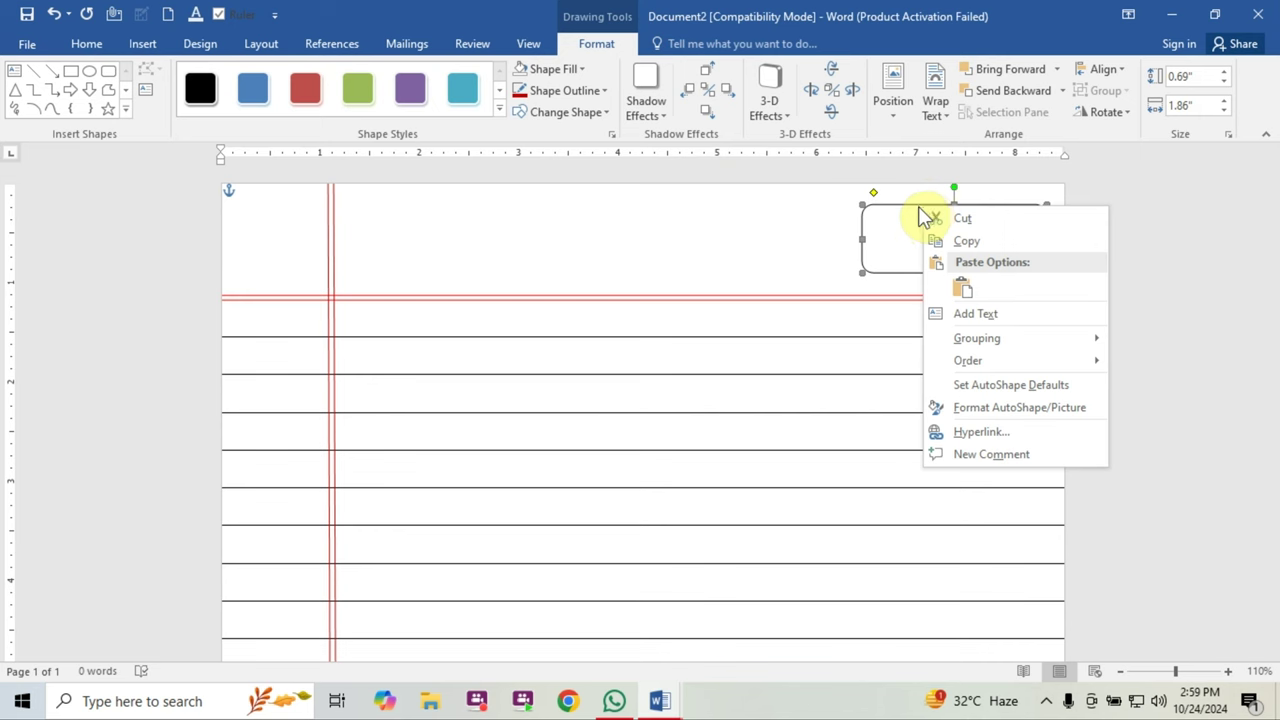
pyautogui.click(1000, 317)
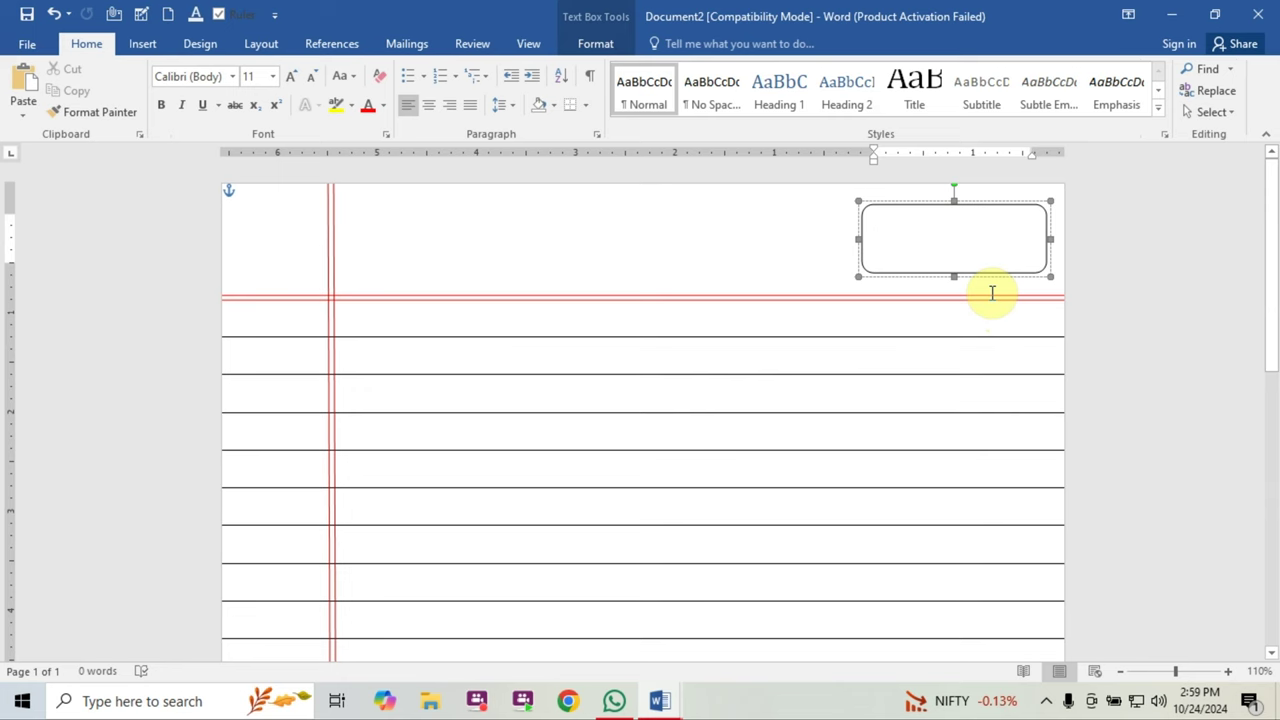
pyautogui.write('Date.........................')
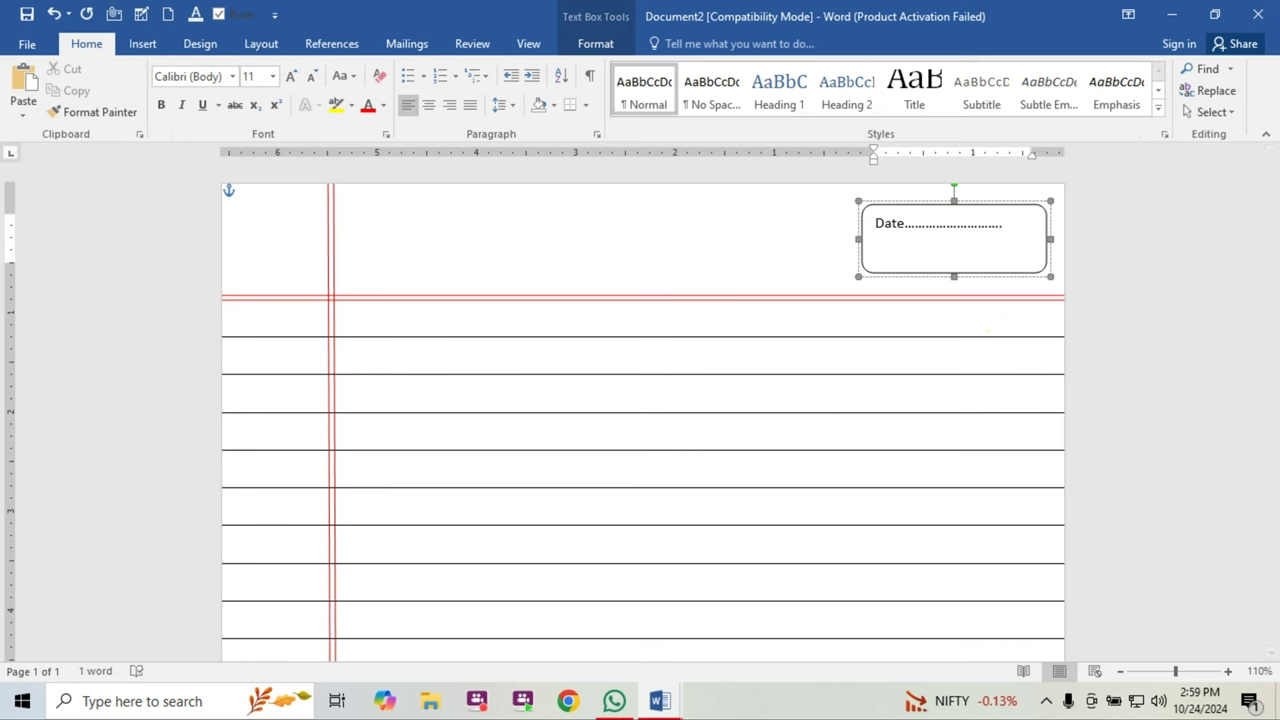
pyautogui.press('Return')
pyautogui.write('Page')
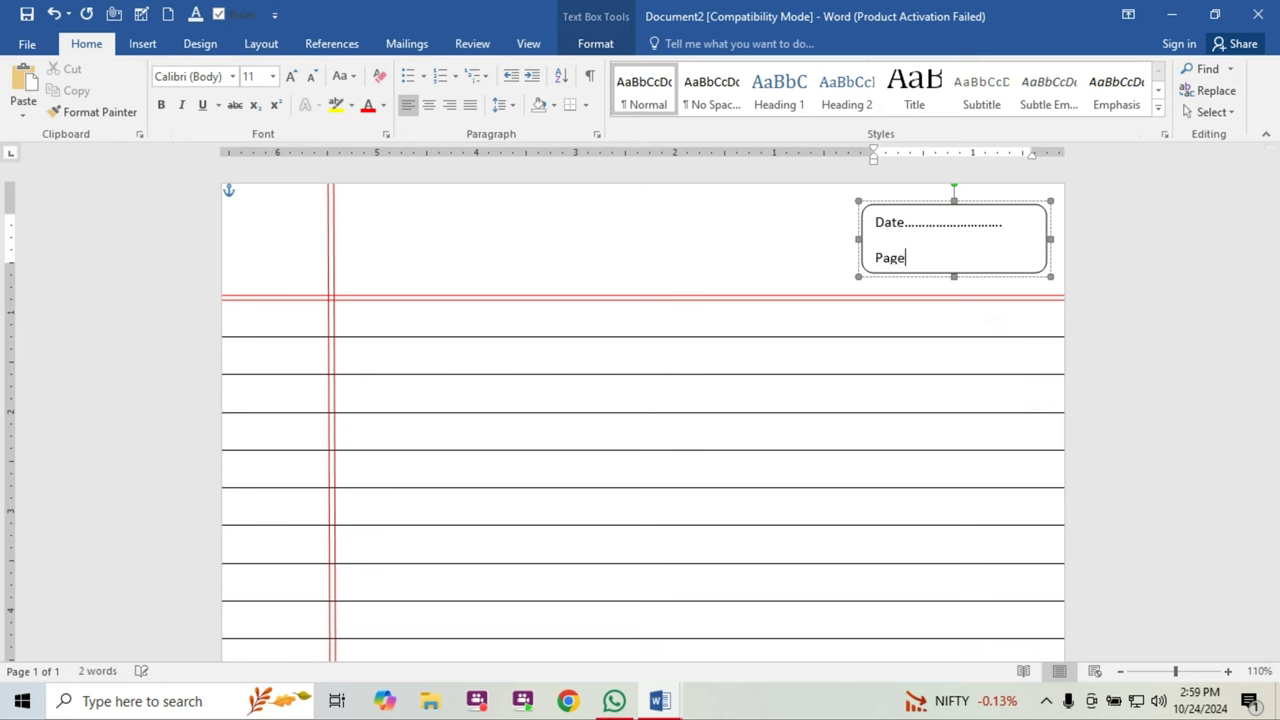
pyautogui.write('.......................')
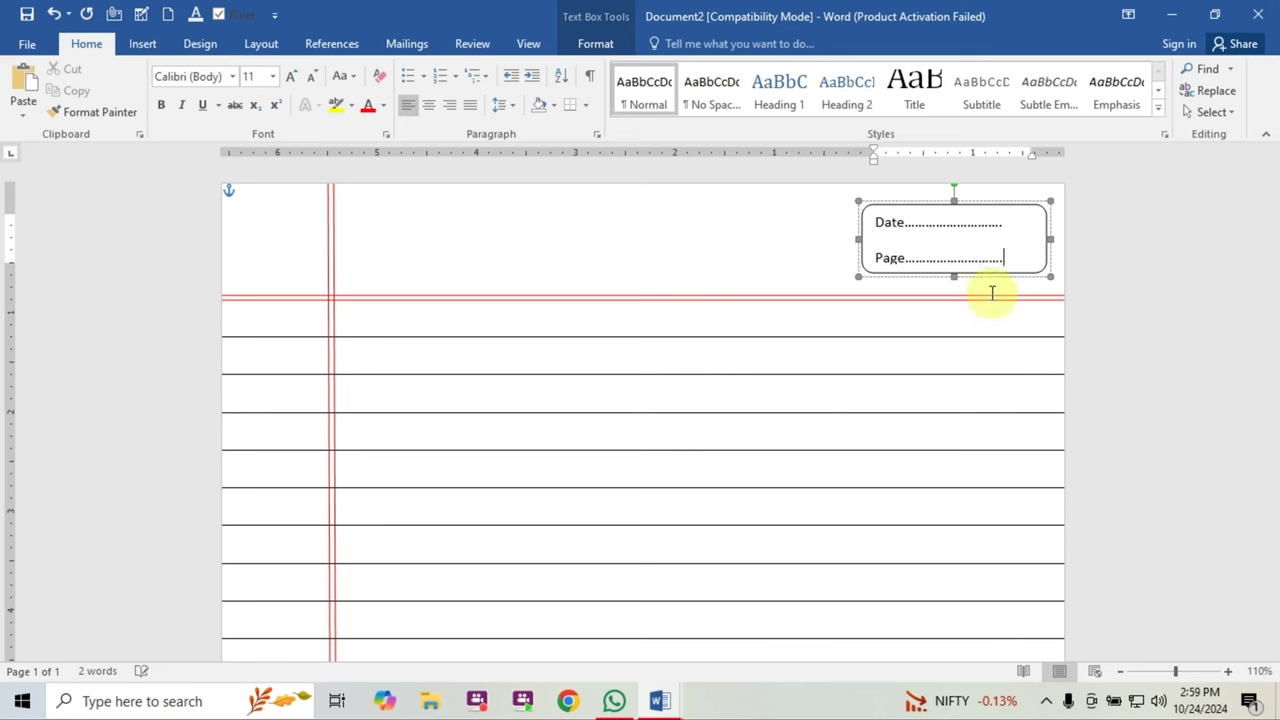
pyautogui.hotkey('ctrl', 'a')
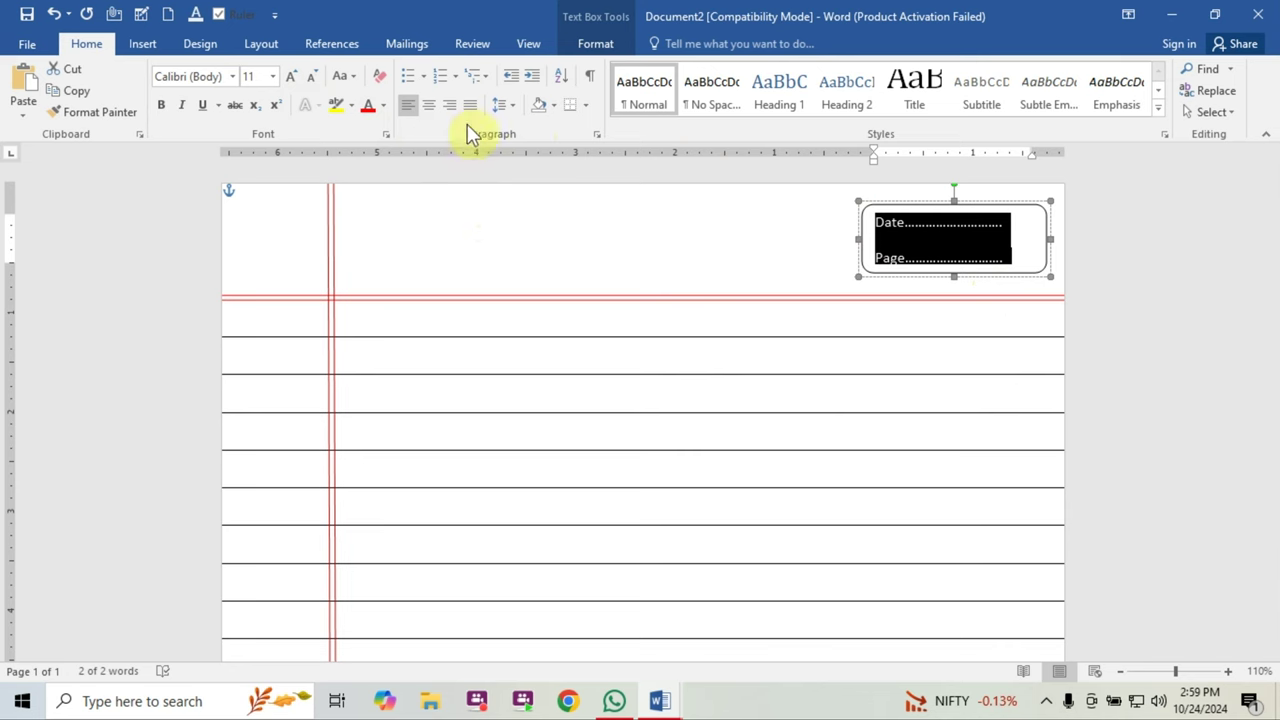
# Remove the space after the Date and Page paragraphs and color their text red
pyautogui.click(514, 104)
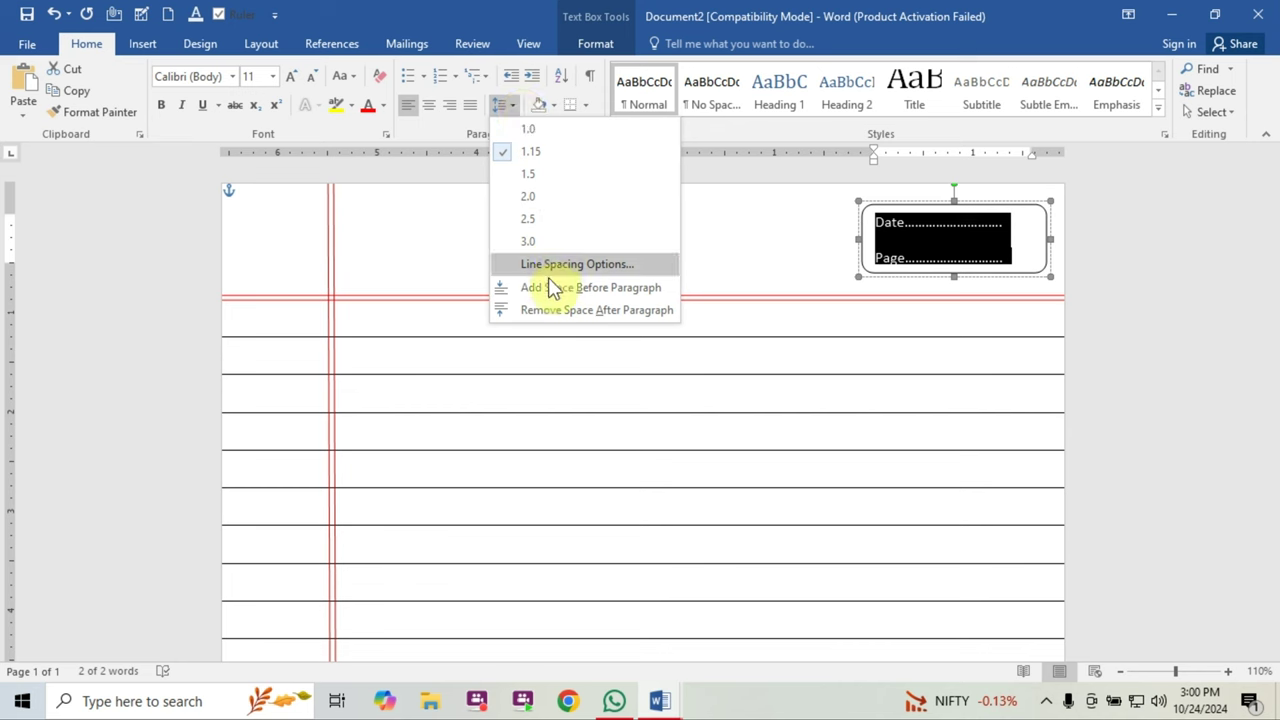
pyautogui.click(629, 308)
pyautogui.click(646, 242)
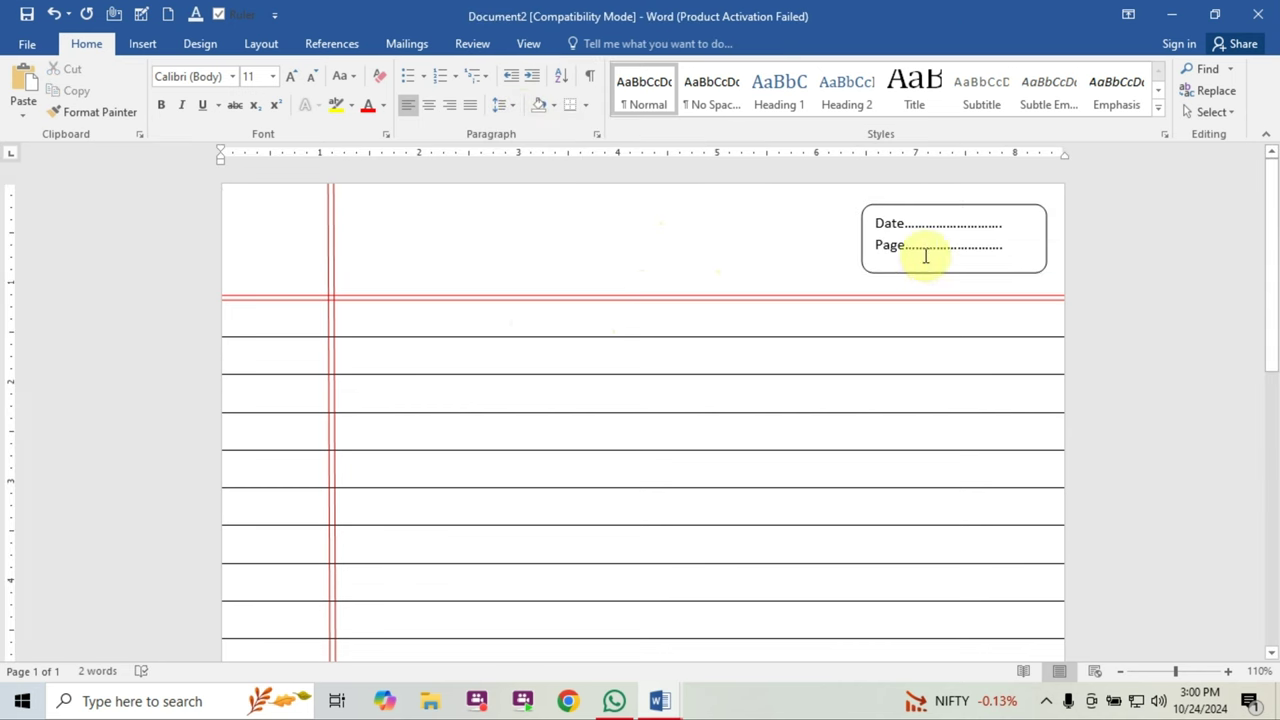
pyautogui.click(1010, 244)
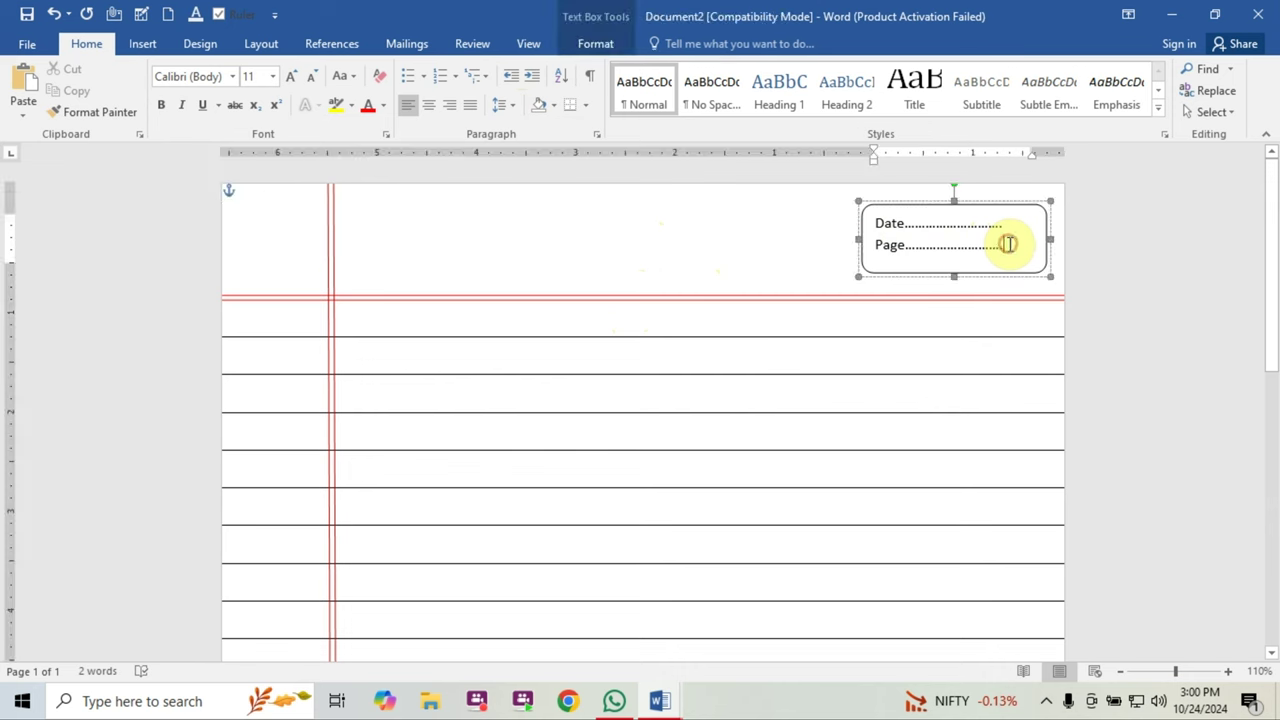
pyautogui.click(712, 244)
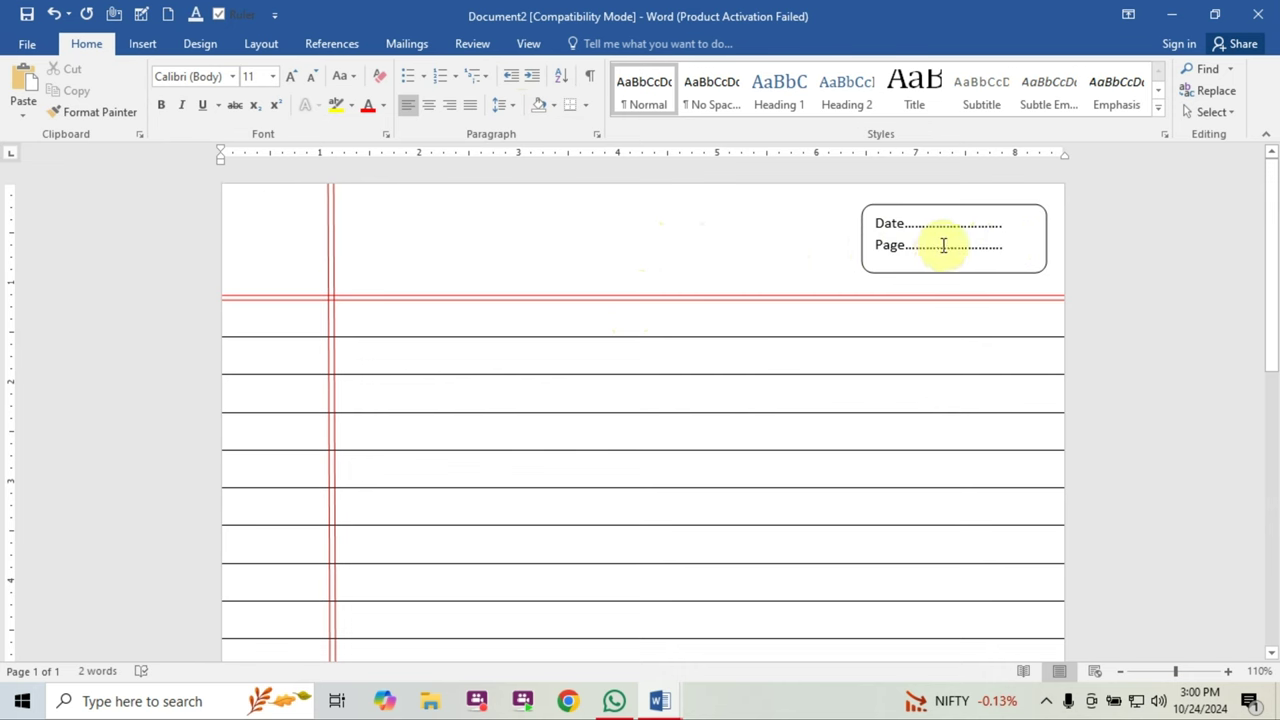
pyautogui.moveTo(1006, 248); pyautogui.dragTo(880, 222)
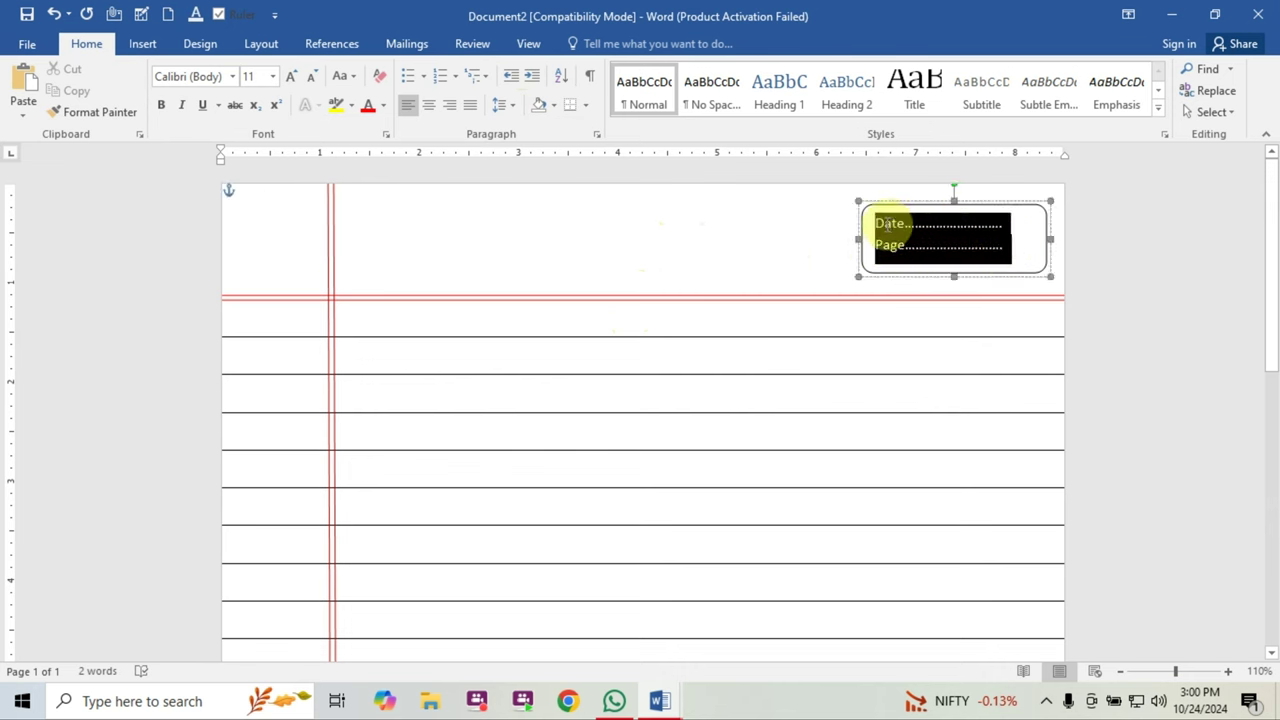
pyautogui.click(368, 107)
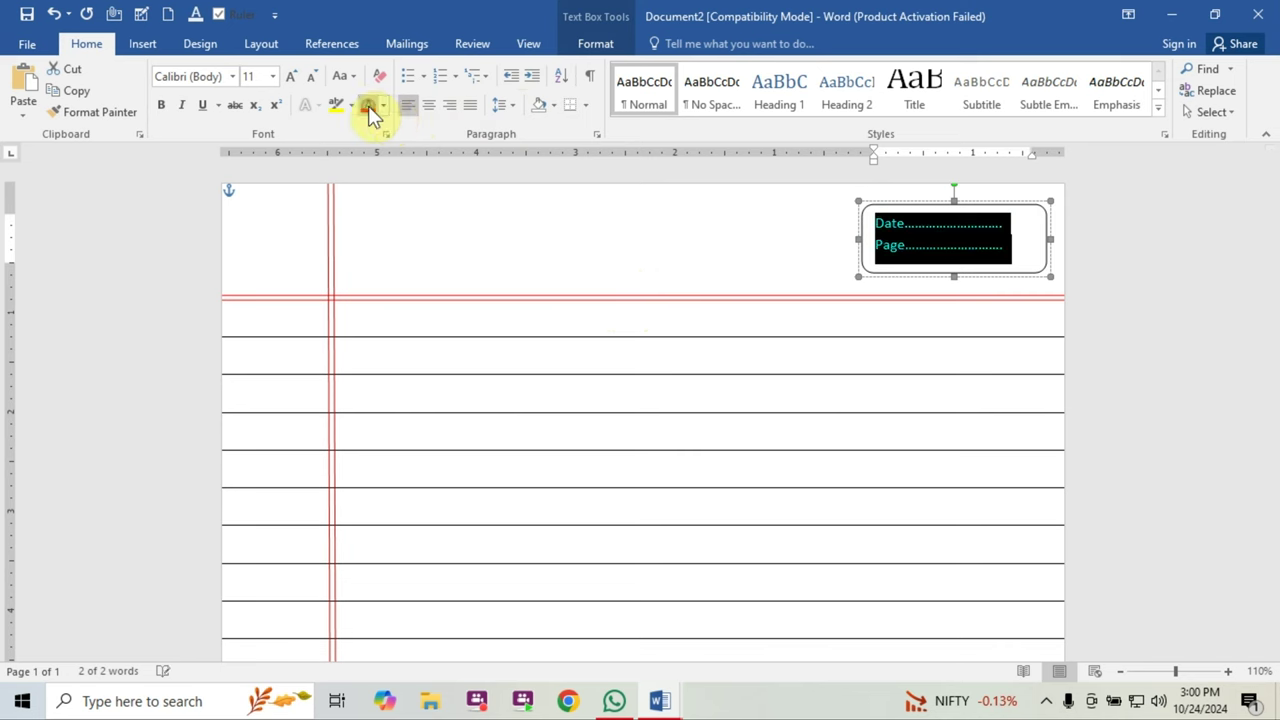
# Give the Date/Page rounded rectangle a red outline
pyautogui.click(889, 205)
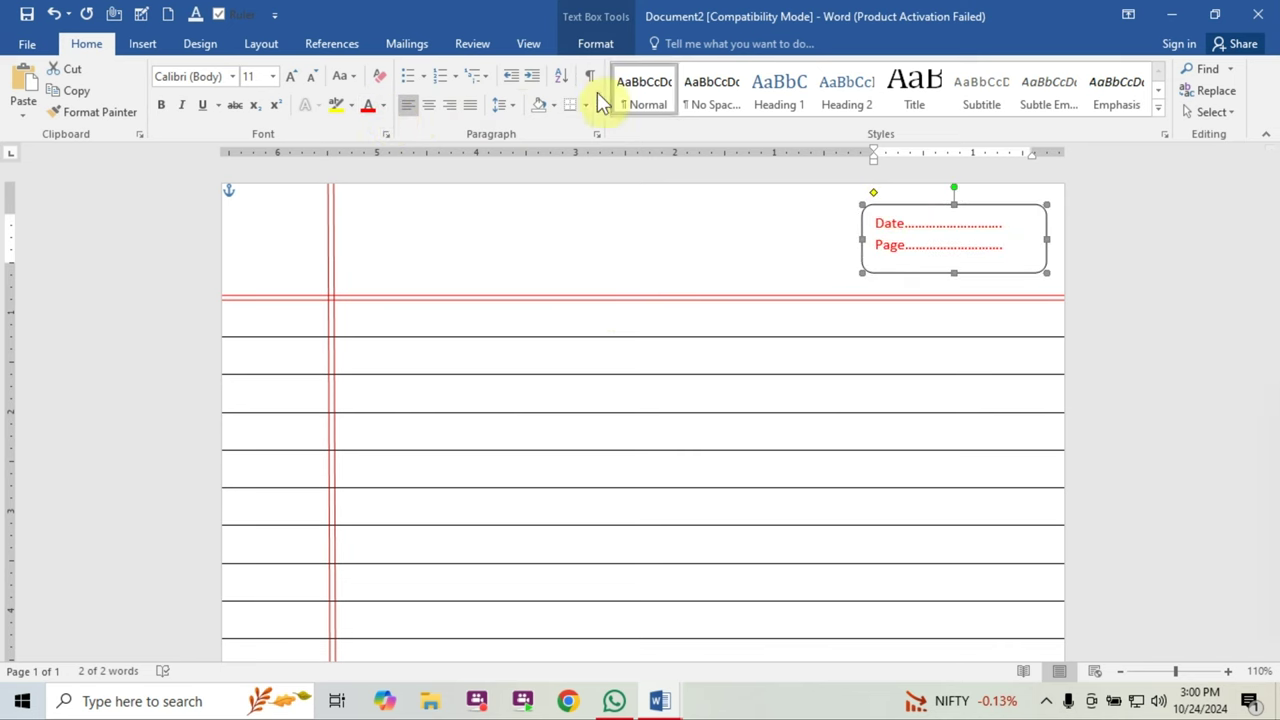
pyautogui.click(596, 44)
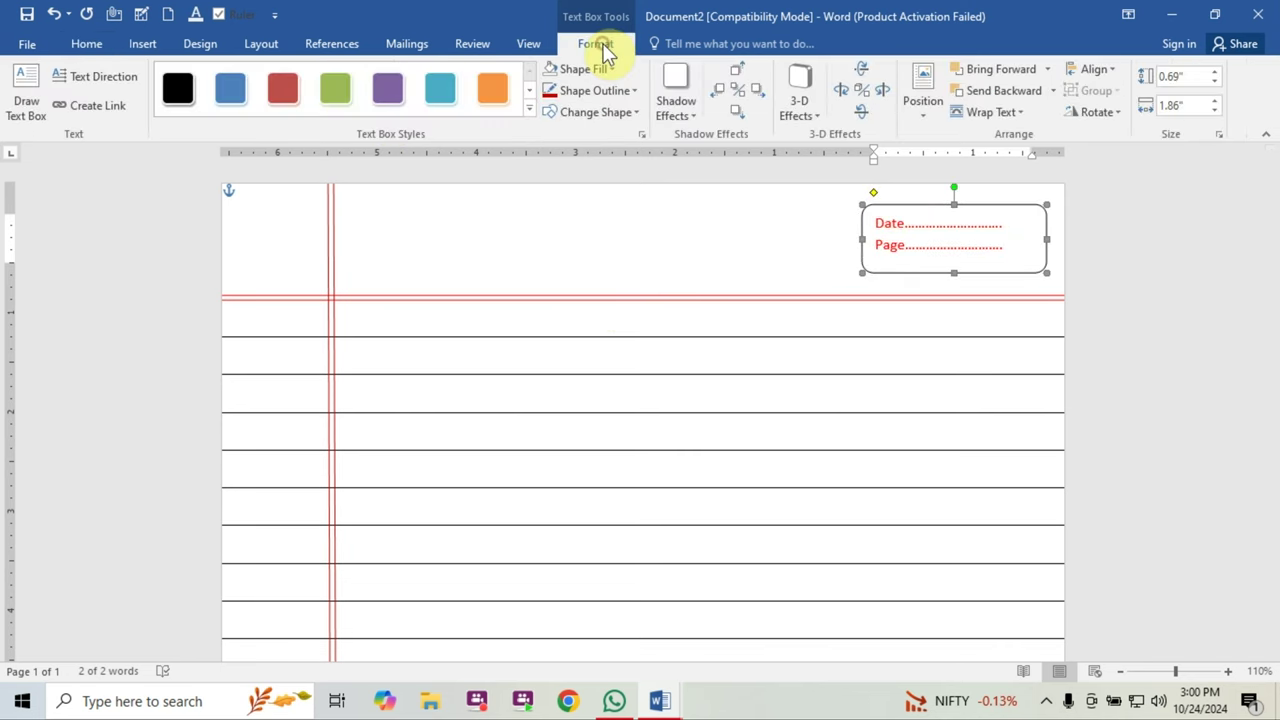
pyautogui.click(632, 91)
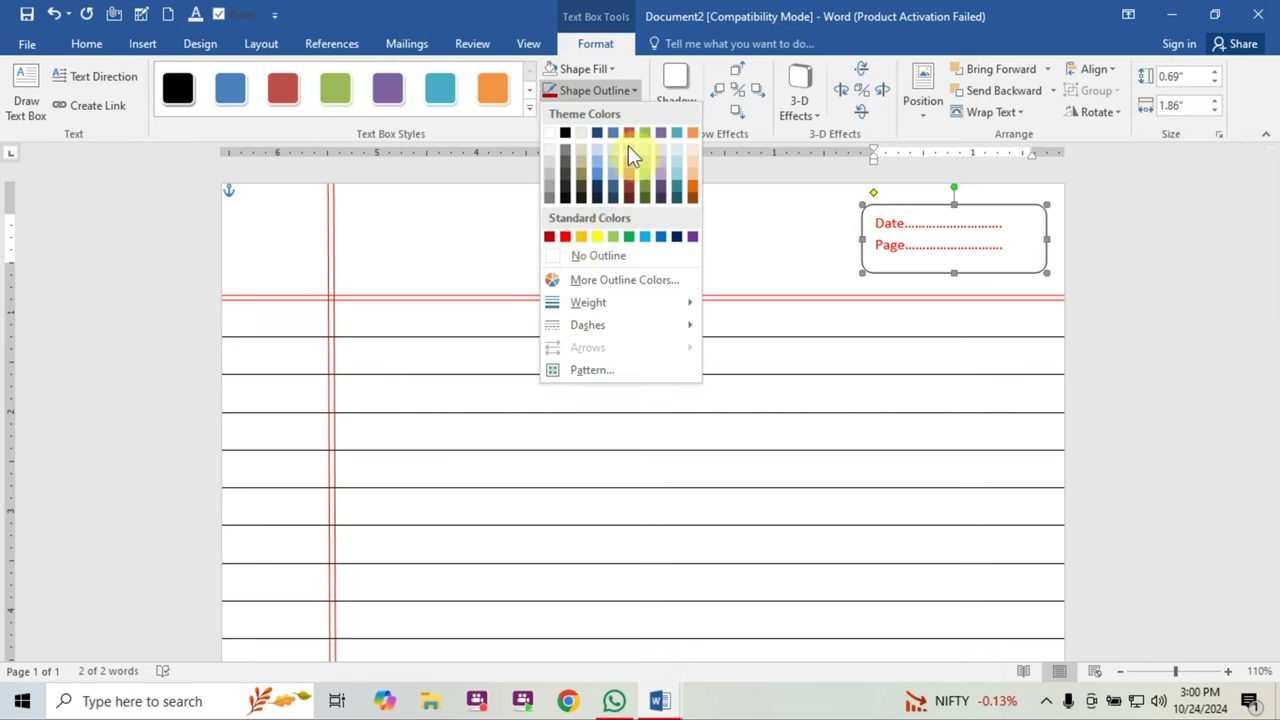
pyautogui.click(565, 237)
pyautogui.click(645, 232)
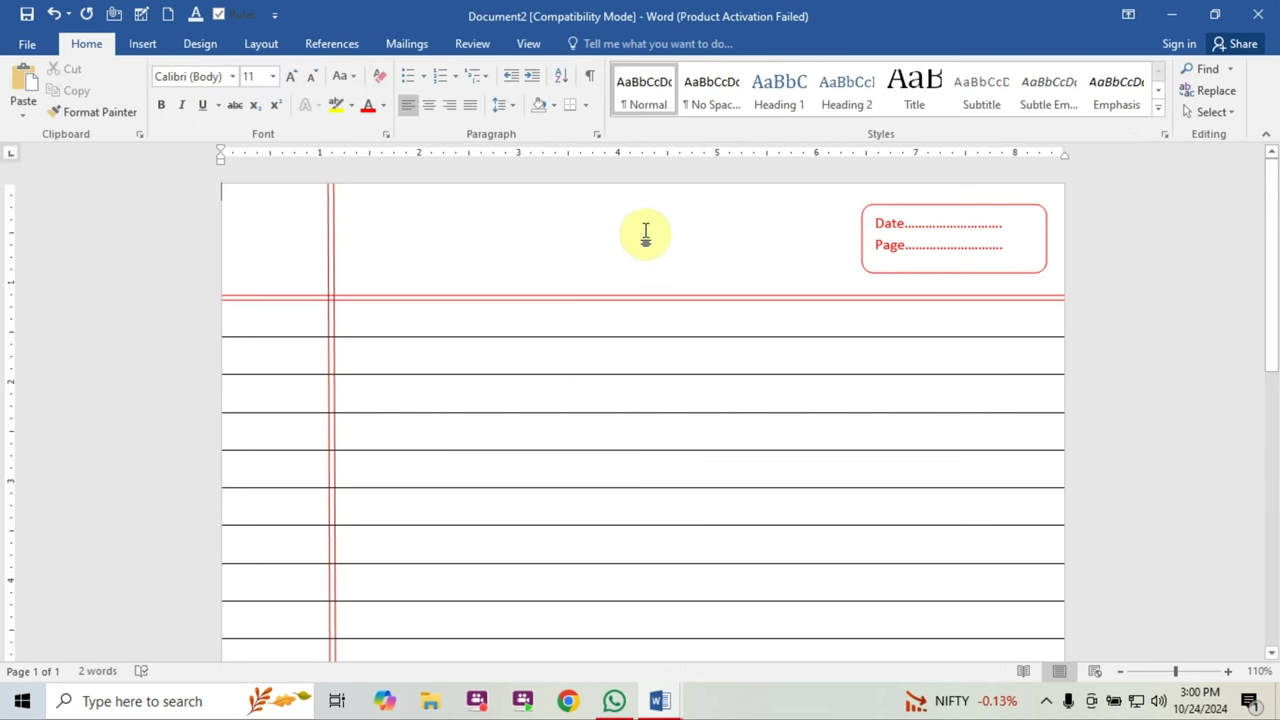